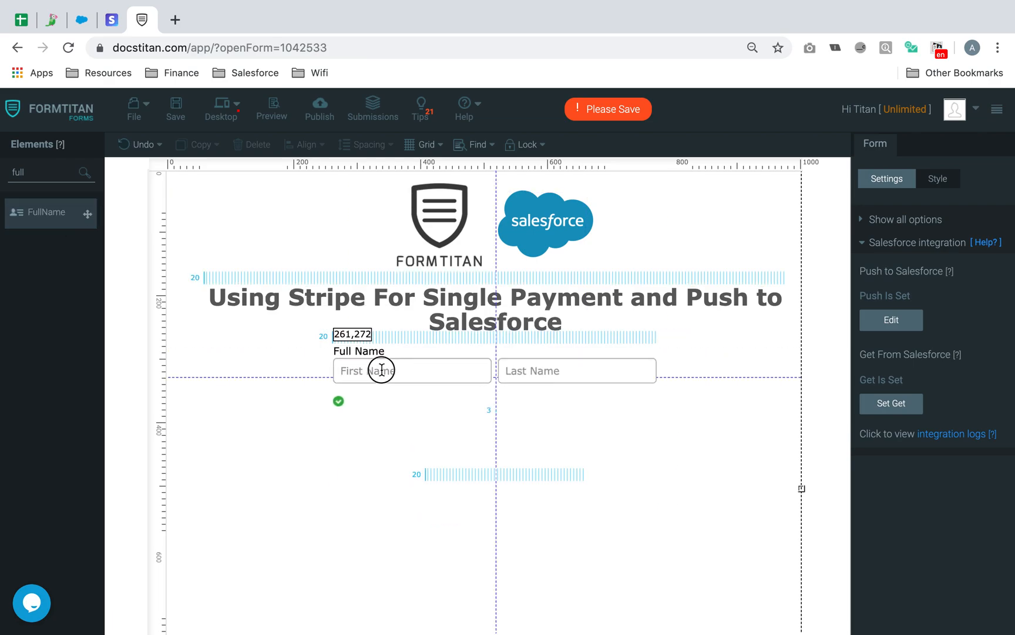
# - Add an Email field below the Full Name field
pyautogui.click(54, 174)
pyautogui.moveTo(54, 175); pyautogui.dragTo(3, 170)
pyautogui.write('email')
pyautogui.moveTo(89, 219); pyautogui.dragTo(388, 431)
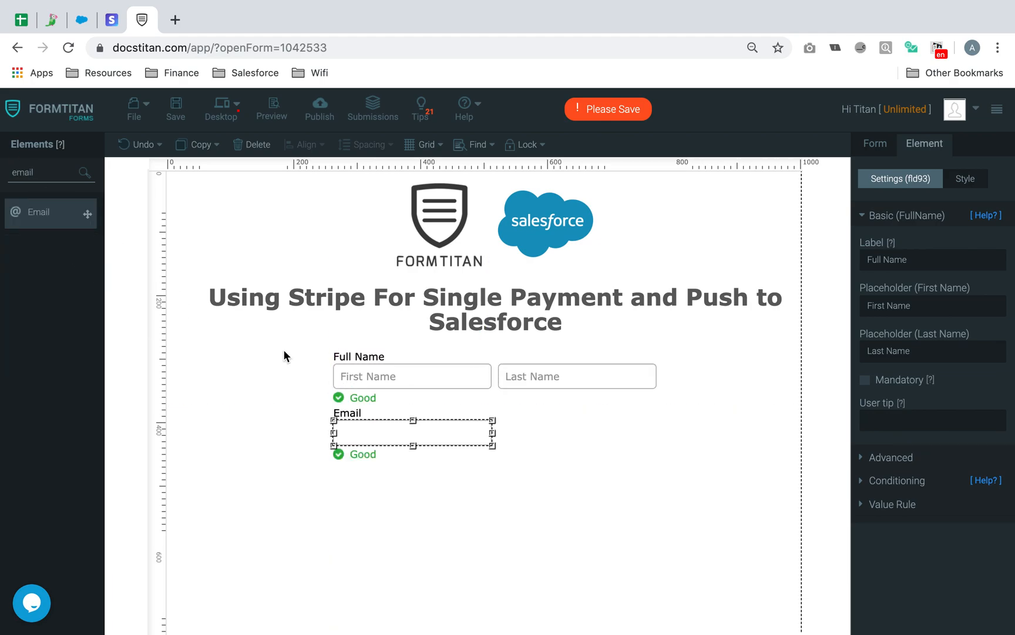
# - Add a Price field beside Email and relabel it 'Donation'
pyautogui.moveTo(69, 174); pyautogui.dragTo(2, 171)
pyautogui.write('pric')
pyautogui.moveTo(68, 224); pyautogui.dragTo(563, 429)
pyautogui.click(917, 259)
pyautogui.hotkey('ctrl', 'a')
pyautogui.write('Donati')
# - Place a Submit button below the form fields
pyautogui.click(61, 167)
pyautogui.moveTo(69, 179); pyautogui.dragTo(1, 163)
pyautogui.write('butt')
pyautogui.moveTo(87, 250); pyautogui.dragTo(459, 498)
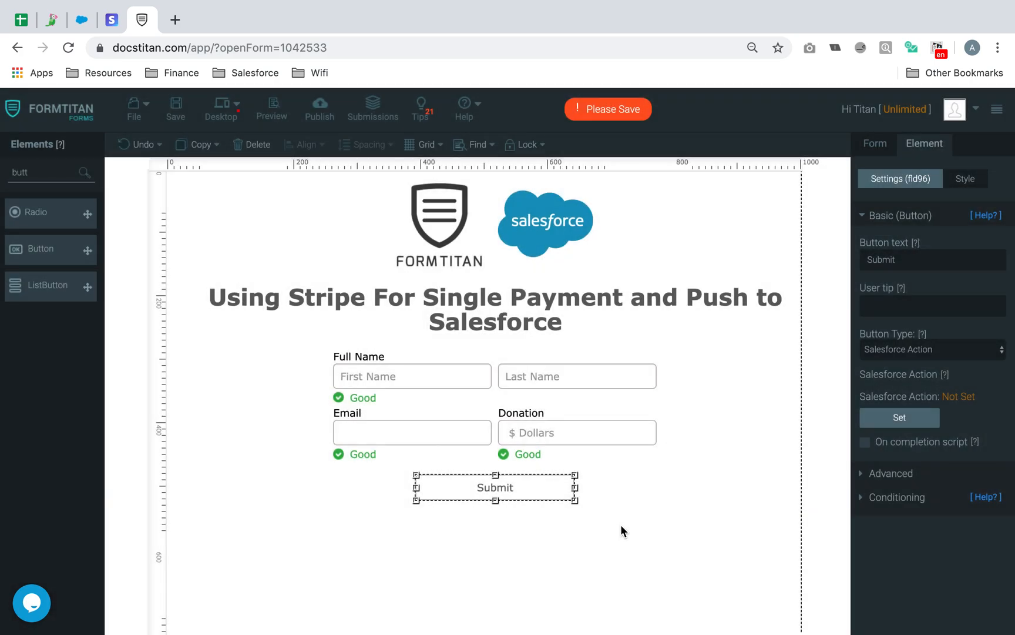
# - Set the button's Button Type to submit and save the form
pyautogui.click(969, 349)
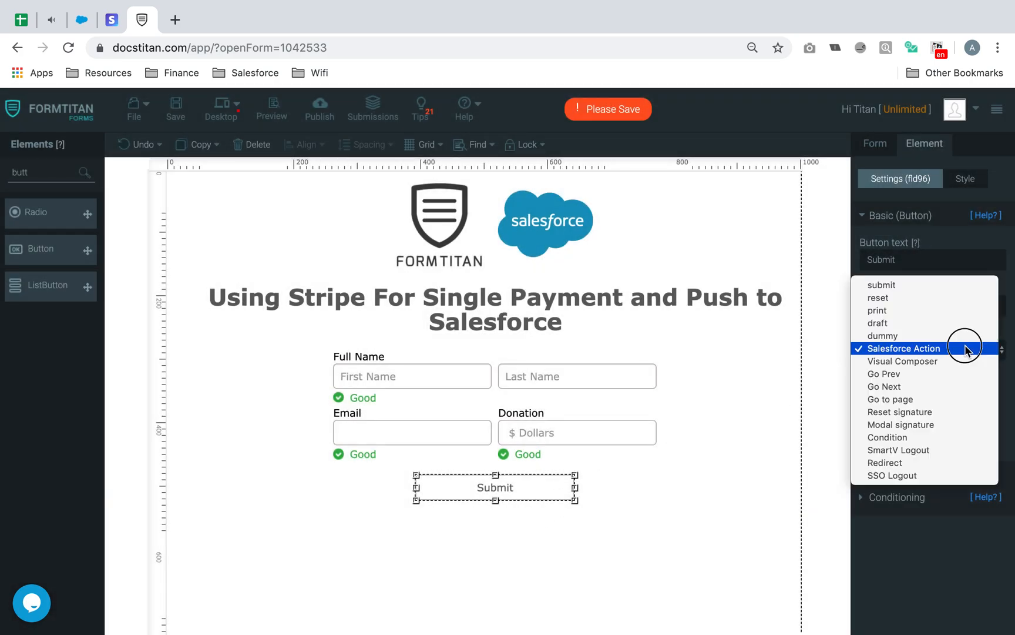
pyautogui.click(952, 285)
pyautogui.click(183, 117)
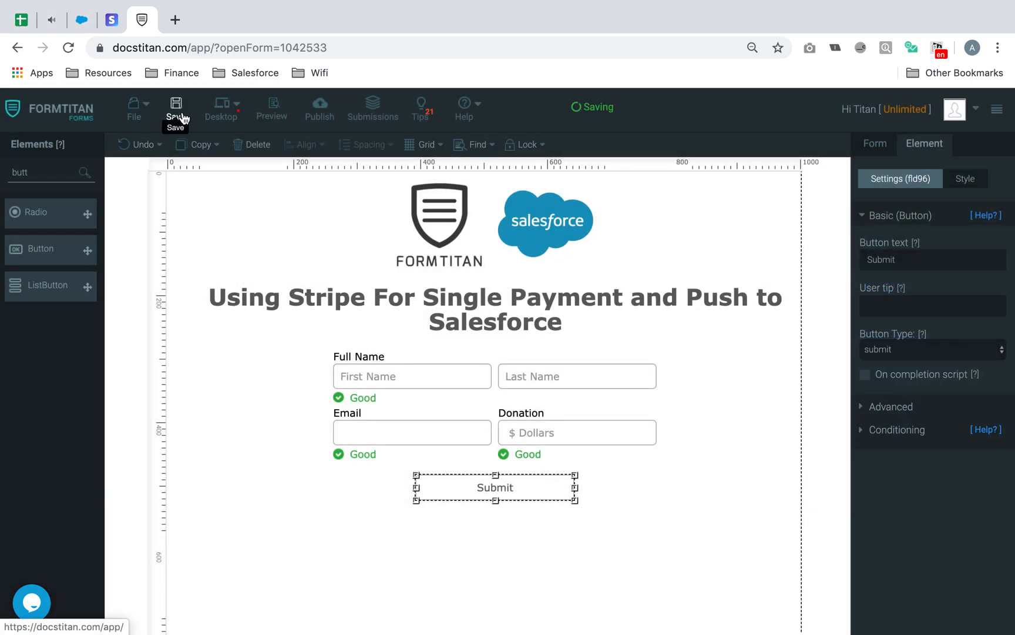
pyautogui.click(692, 474)
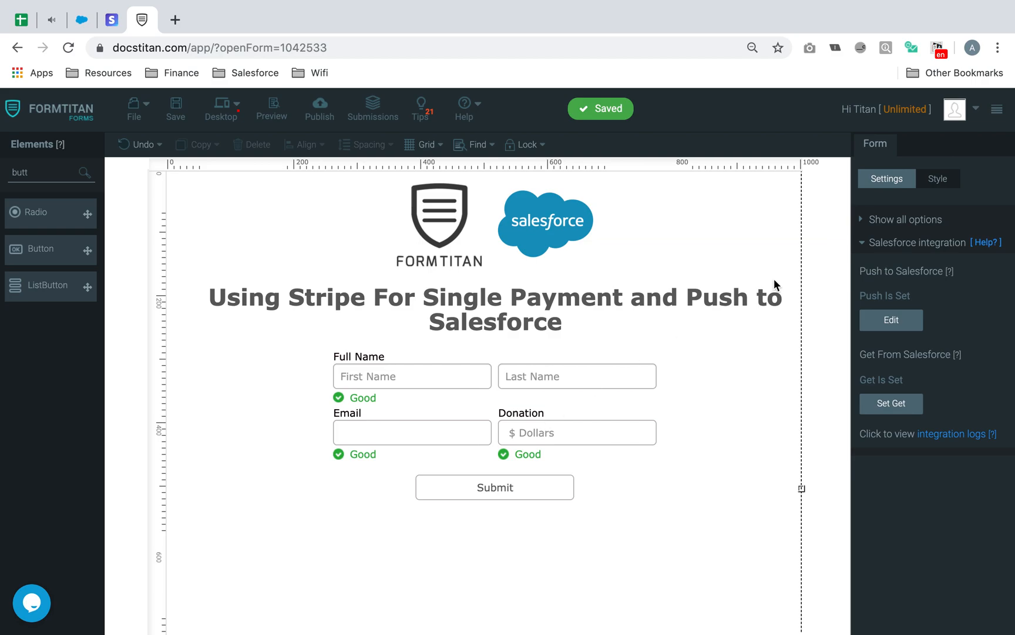
# - Enable payment for the form in the Payment Integration settings
pyautogui.click(879, 246)
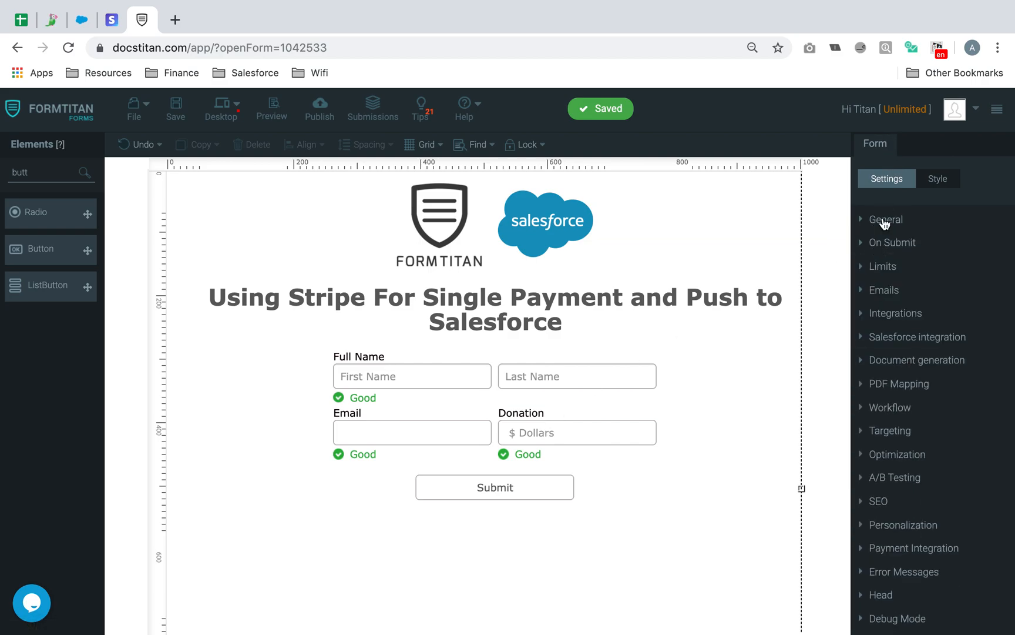
pyautogui.click(905, 550)
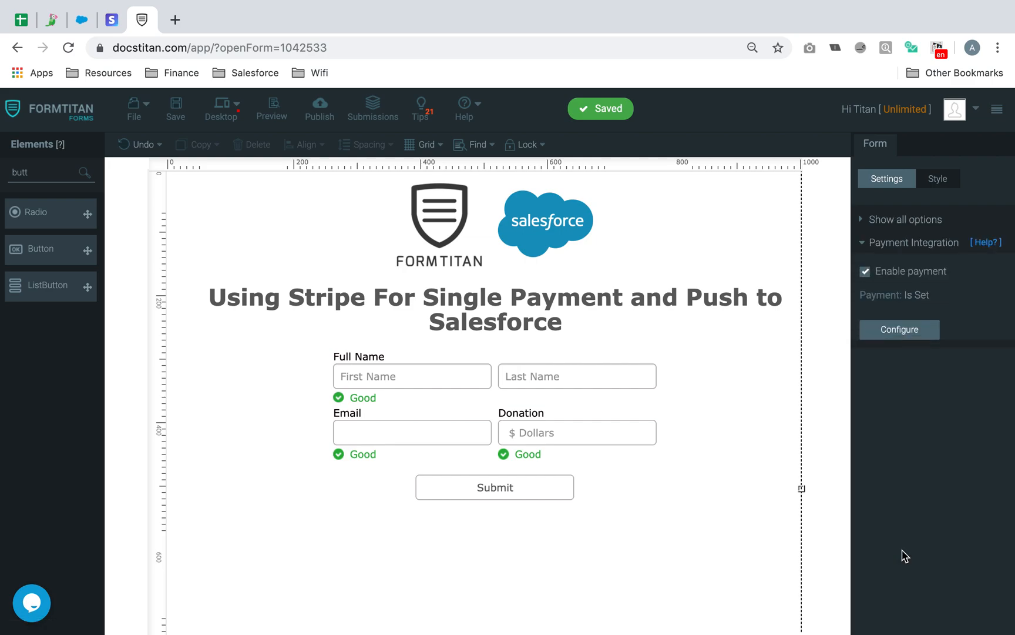
pyautogui.click(866, 275)
pyautogui.click(864, 274)
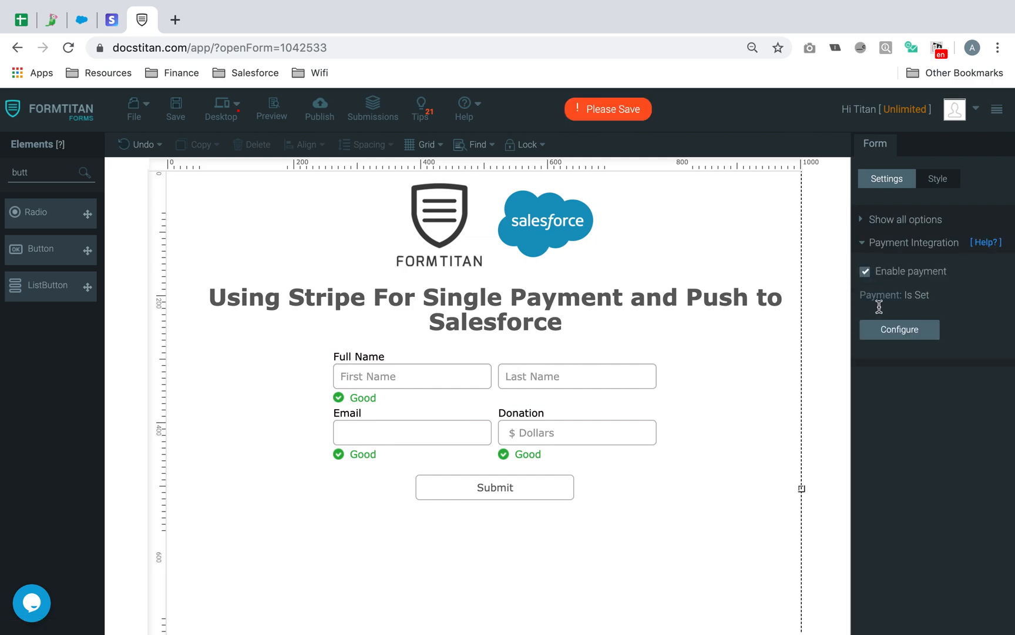
pyautogui.click(913, 341)
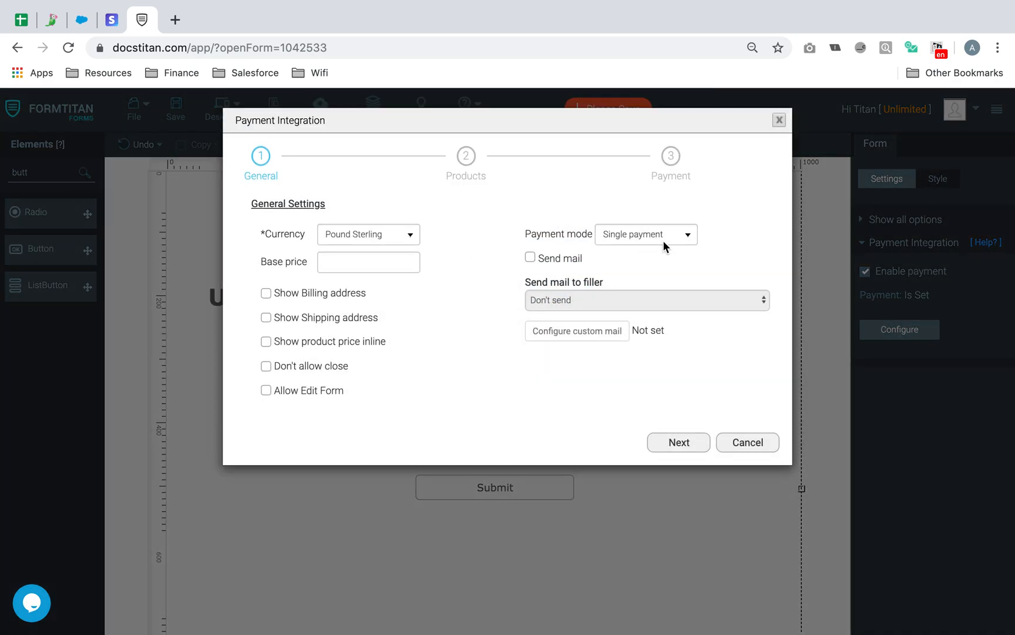
# - Configure a Pound Sterling single payment on the Donation field via Stripe with test keys, and apply
pyautogui.click(356, 233)
pyautogui.click(465, 206)
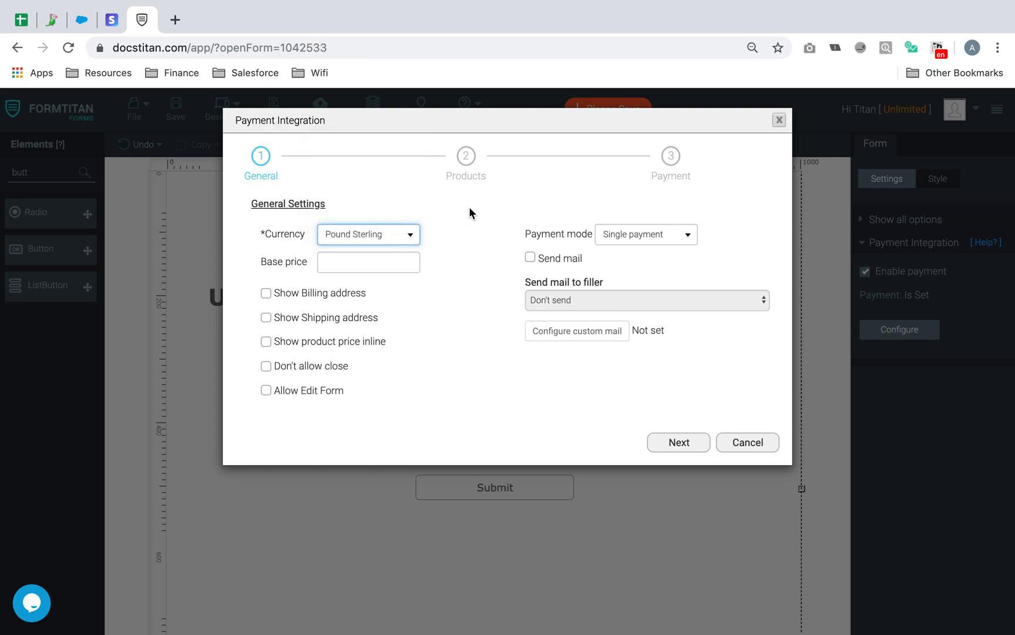
pyautogui.click(688, 442)
pyautogui.click(266, 266)
pyautogui.click(671, 315)
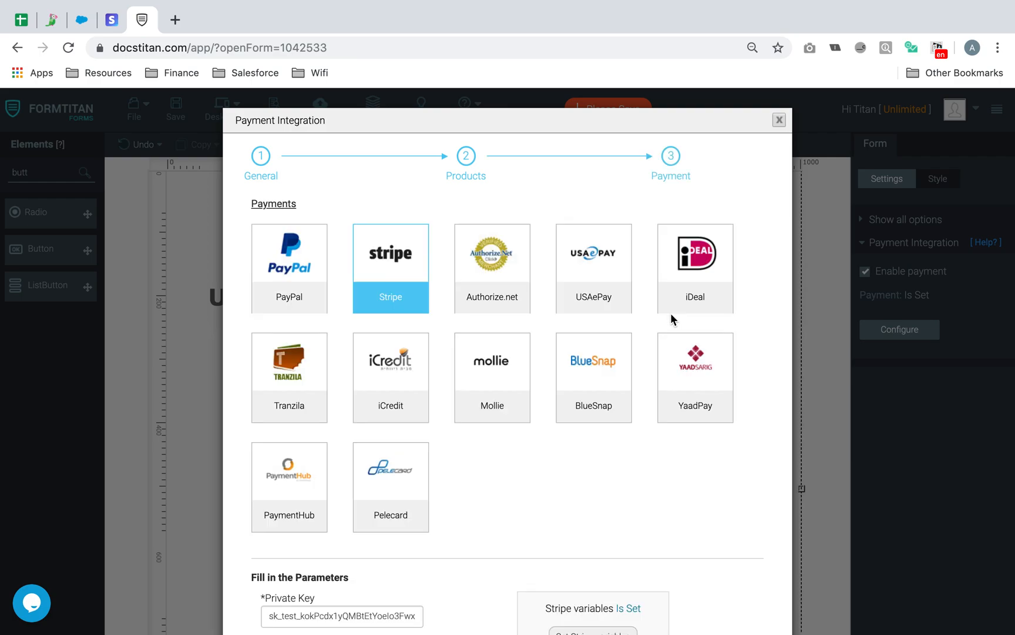
pyautogui.scroll(-5, 413, 267)
pyautogui.moveTo(274, 345); pyautogui.dragTo(425, 348)
pyautogui.click(337, 390)
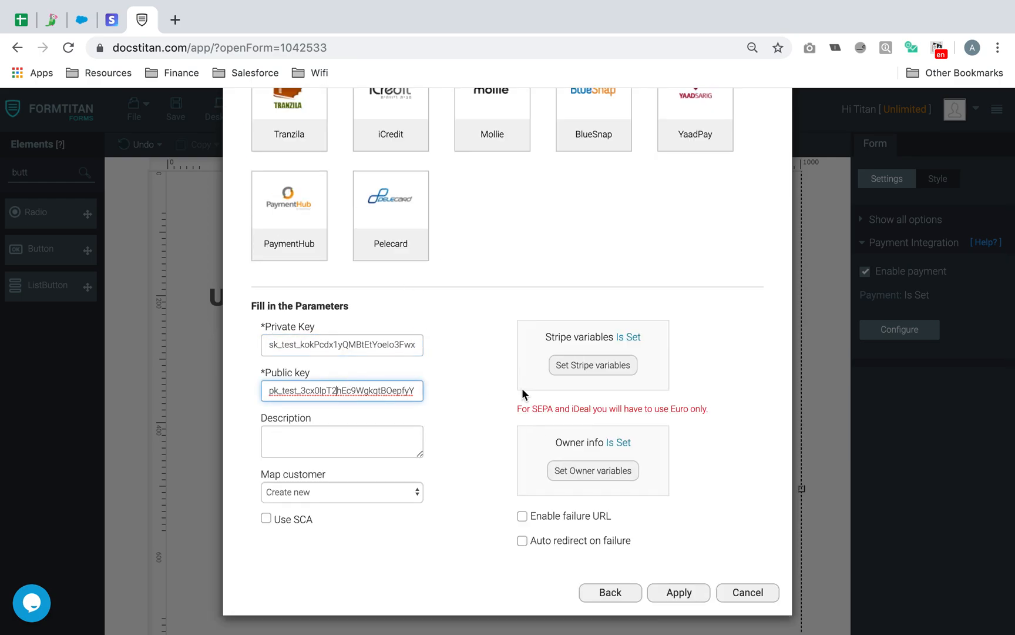
pyautogui.click(697, 594)
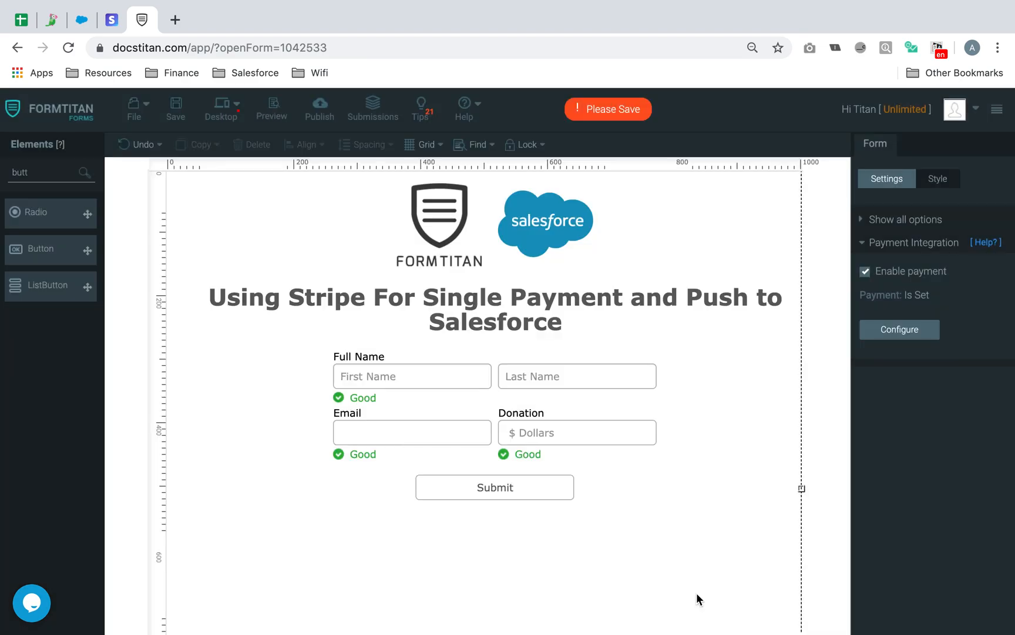
# - Save the form and delete the existing Contact mapping from the Salesforce push
pyautogui.click(174, 108)
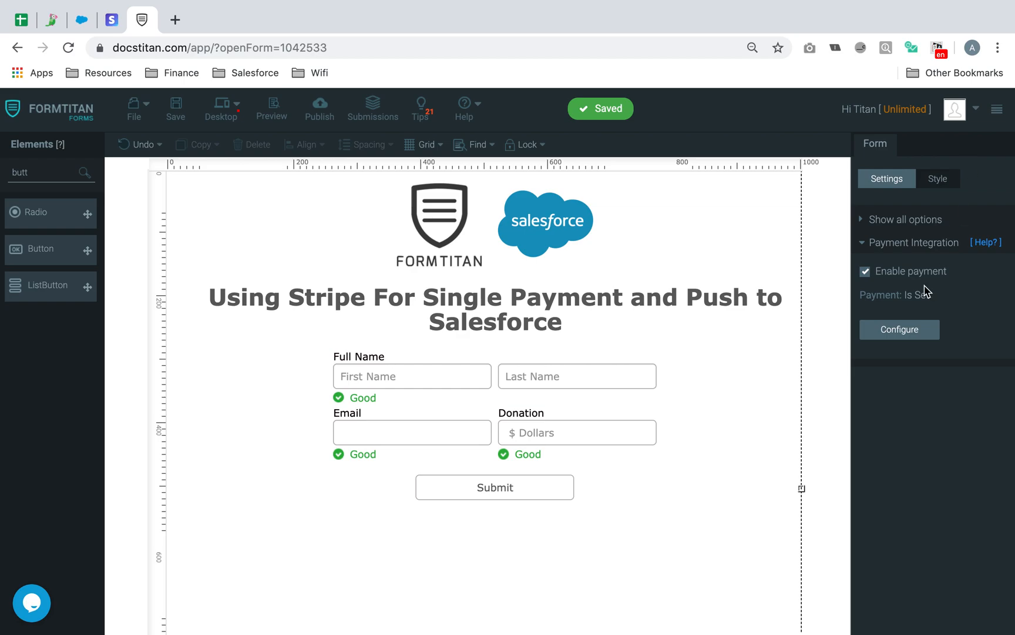
pyautogui.click(908, 219)
pyautogui.click(922, 338)
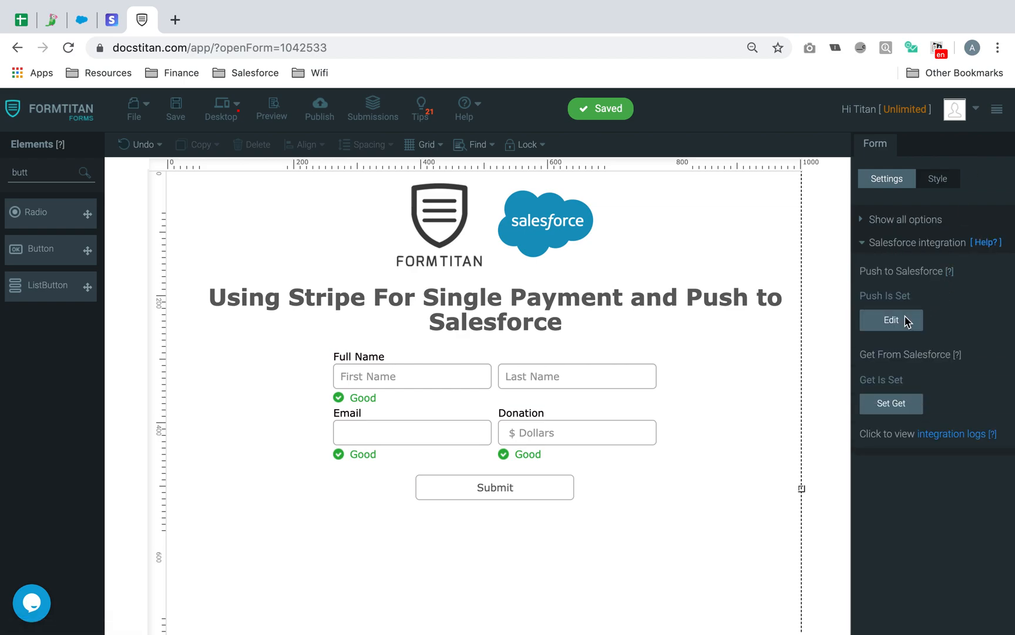
pyautogui.click(891, 320)
pyautogui.click(748, 291)
# - Add a Contact Create mapping commented 'Create contact after donation' and open Set Mapping
pyautogui.click(297, 329)
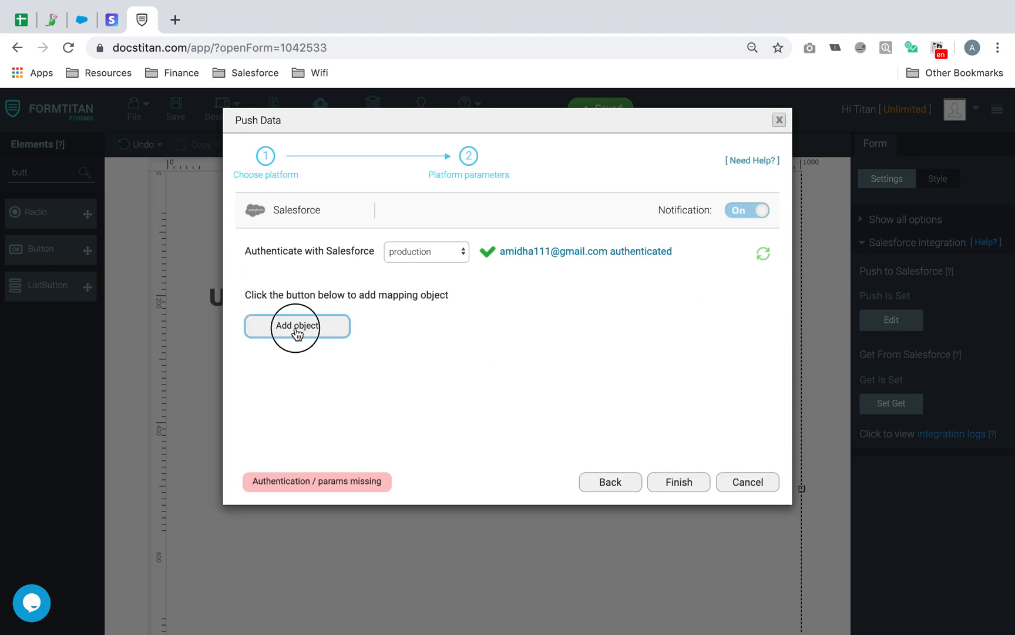
pyautogui.click(371, 201)
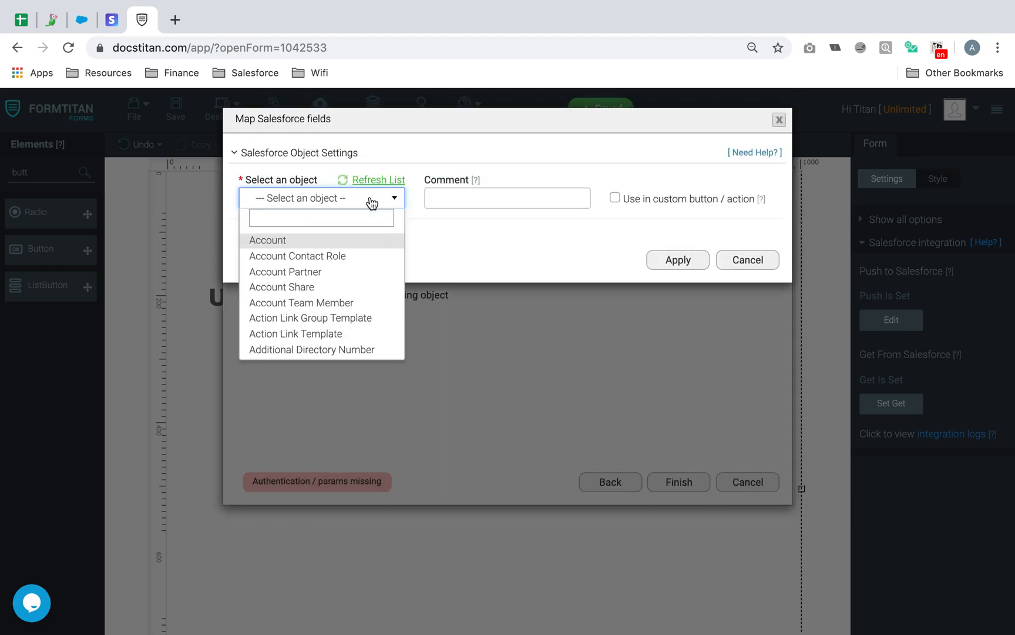
pyautogui.write('cont')
pyautogui.click(321, 270)
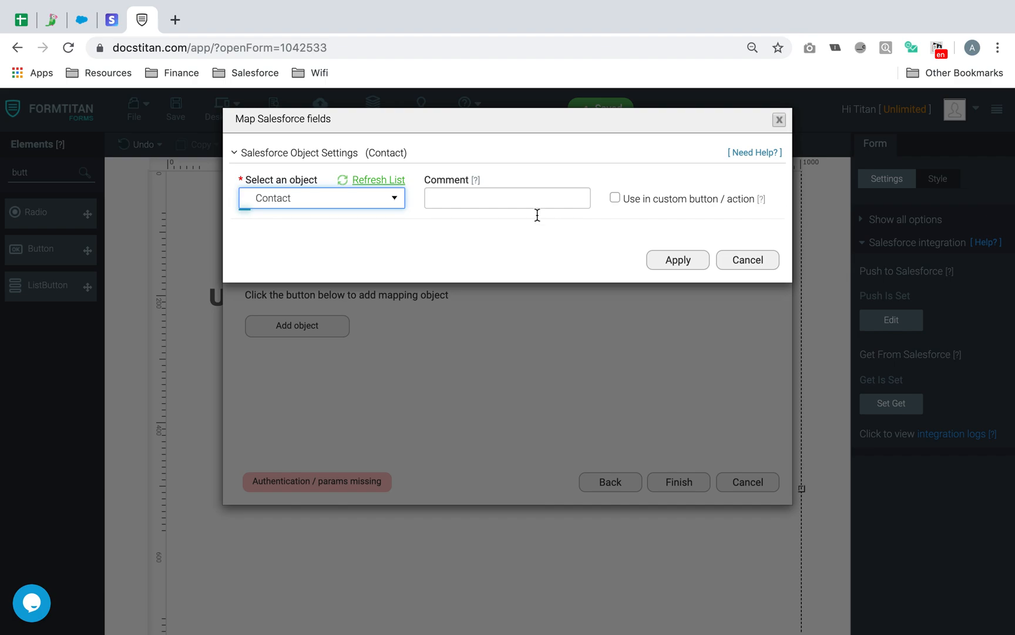
pyautogui.click(284, 235)
pyautogui.click(517, 204)
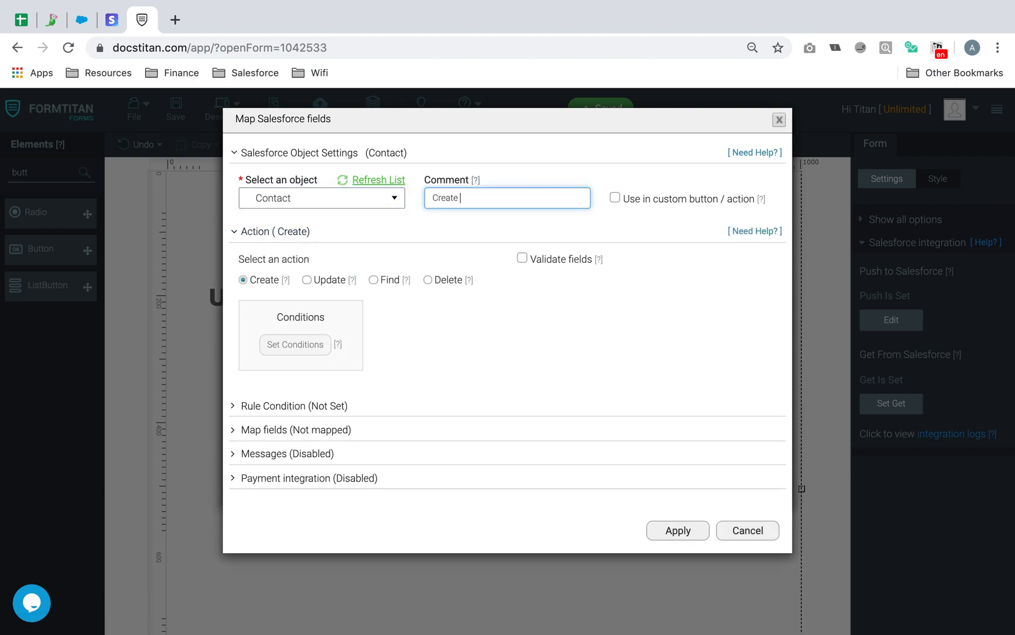
pyautogui.write('Create cobtact after donation')
pyautogui.click(294, 433)
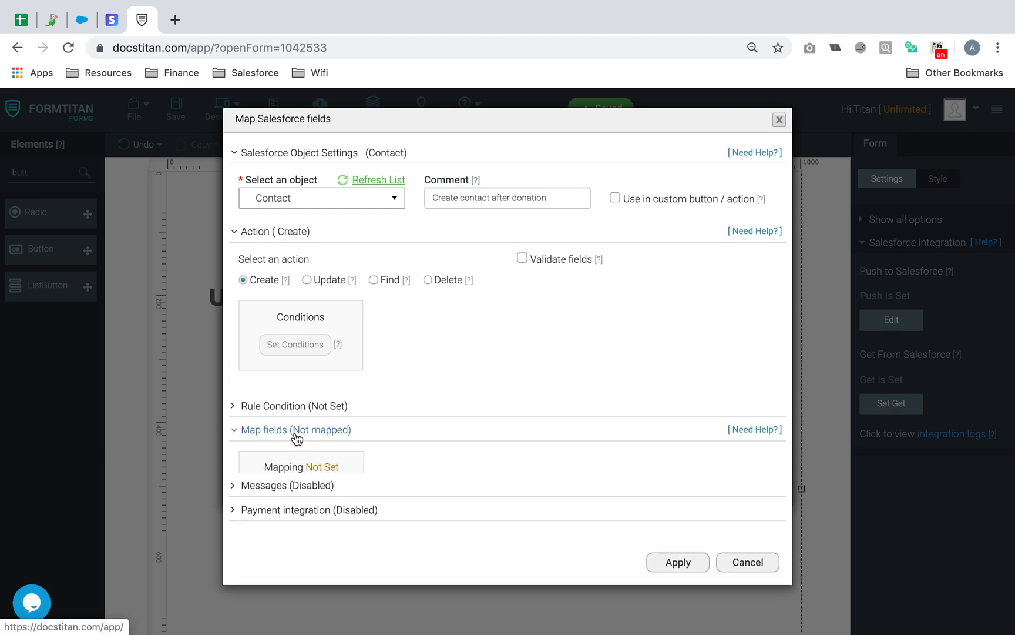
pyautogui.click(294, 496)
# - Map Contact First Name and Last Name to the Full Name field's first and last parts
pyautogui.click(357, 316)
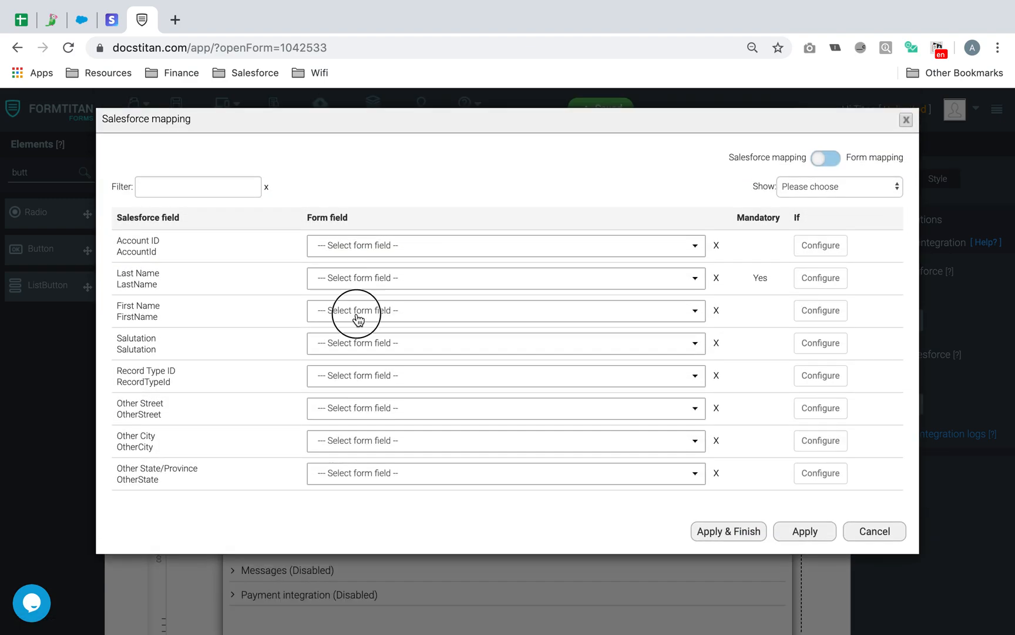
pyautogui.write('first')
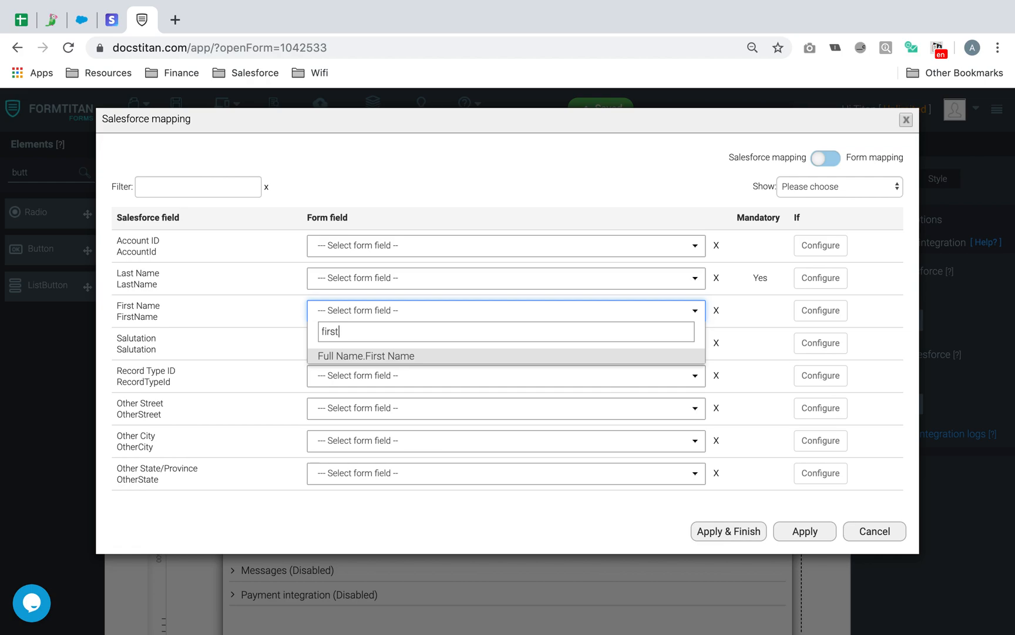
pyautogui.click(352, 355)
pyautogui.click(374, 279)
pyautogui.write('last')
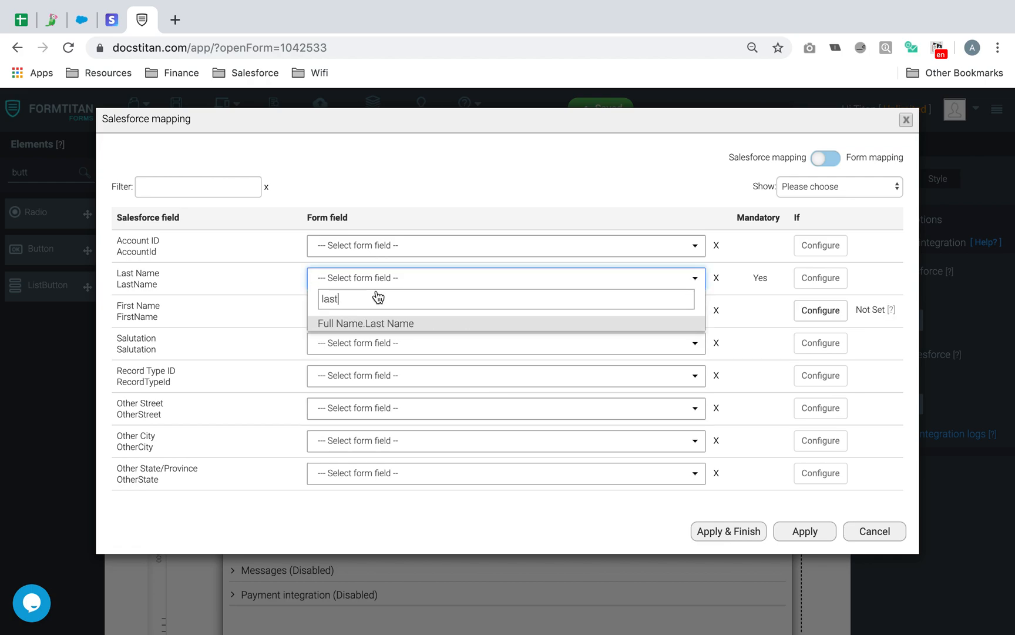
pyautogui.click(387, 325)
# - Map Contact Email to the form's Email and Donated Amount to the Donation field
pyautogui.click(198, 186)
pyautogui.write('email')
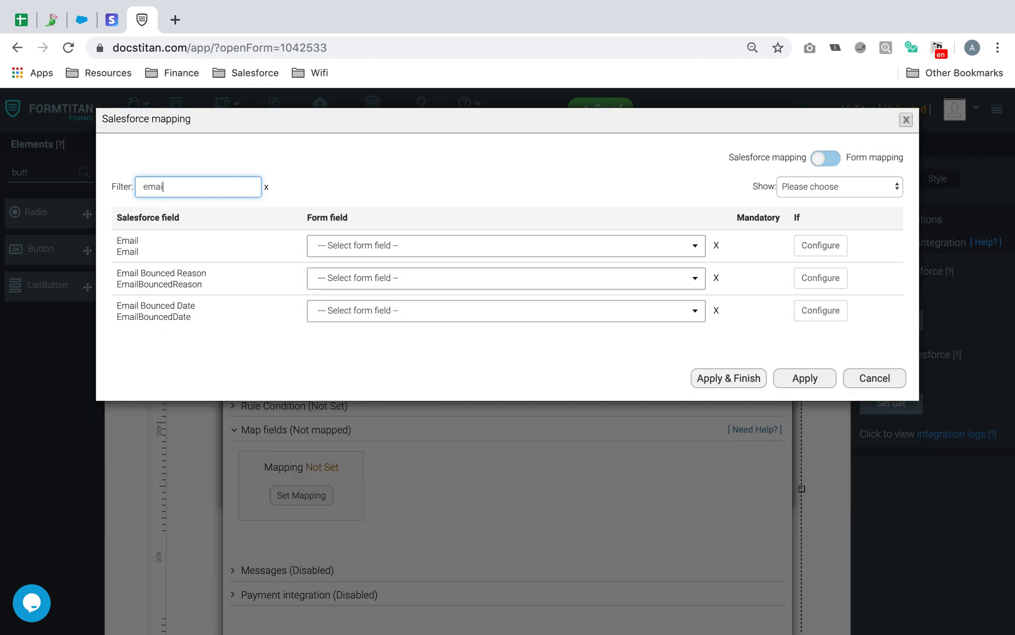
pyautogui.click(366, 250)
pyautogui.write('email')
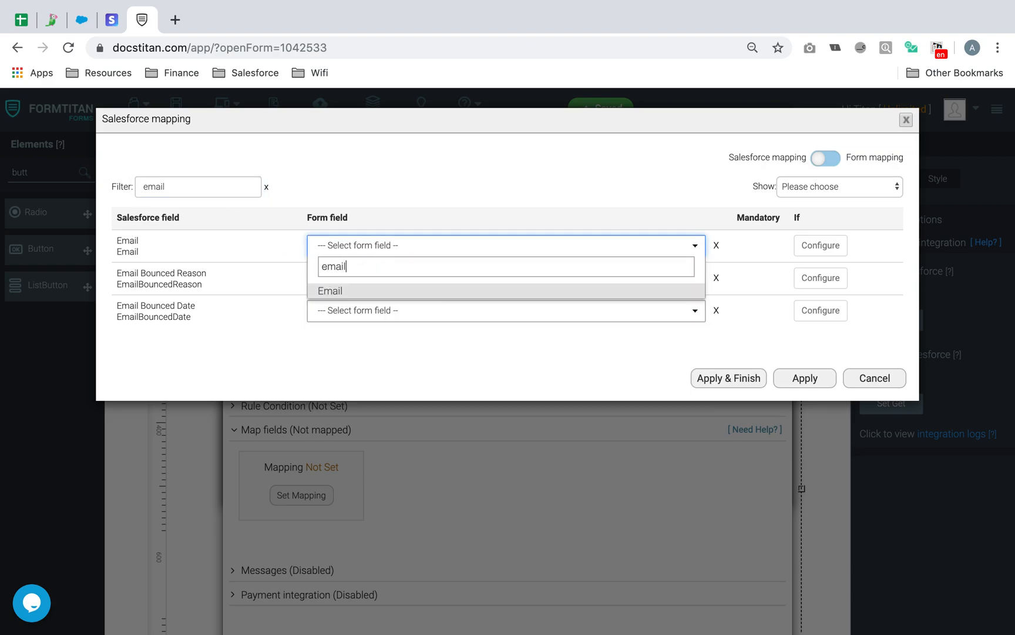
pyautogui.click(379, 290)
pyautogui.moveTo(208, 182); pyautogui.dragTo(55, 166)
pyautogui.write('do')
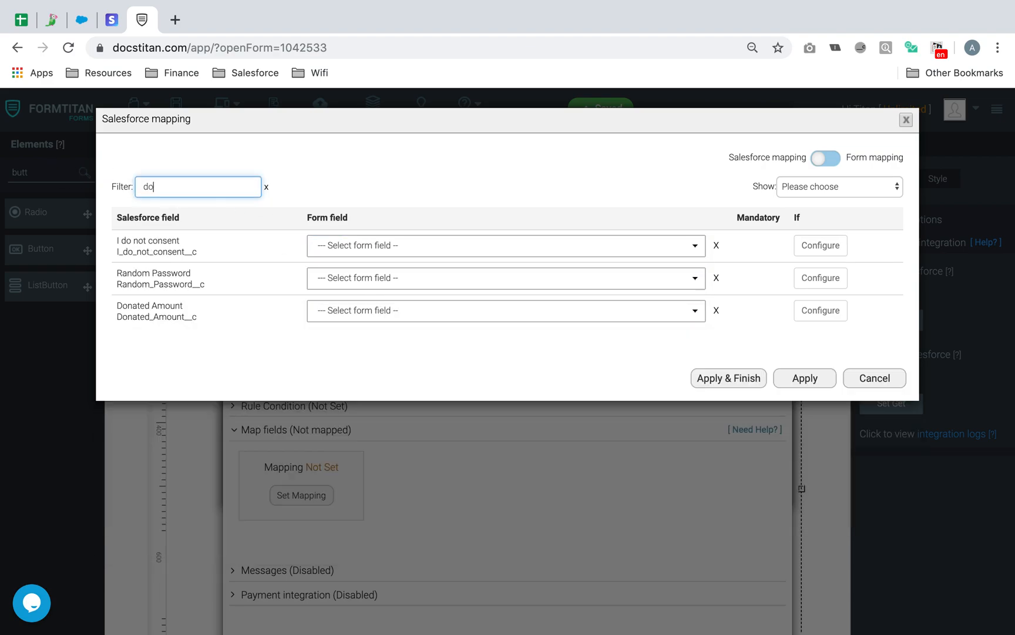
pyautogui.write('na')
pyautogui.click(360, 247)
pyautogui.write('dona')
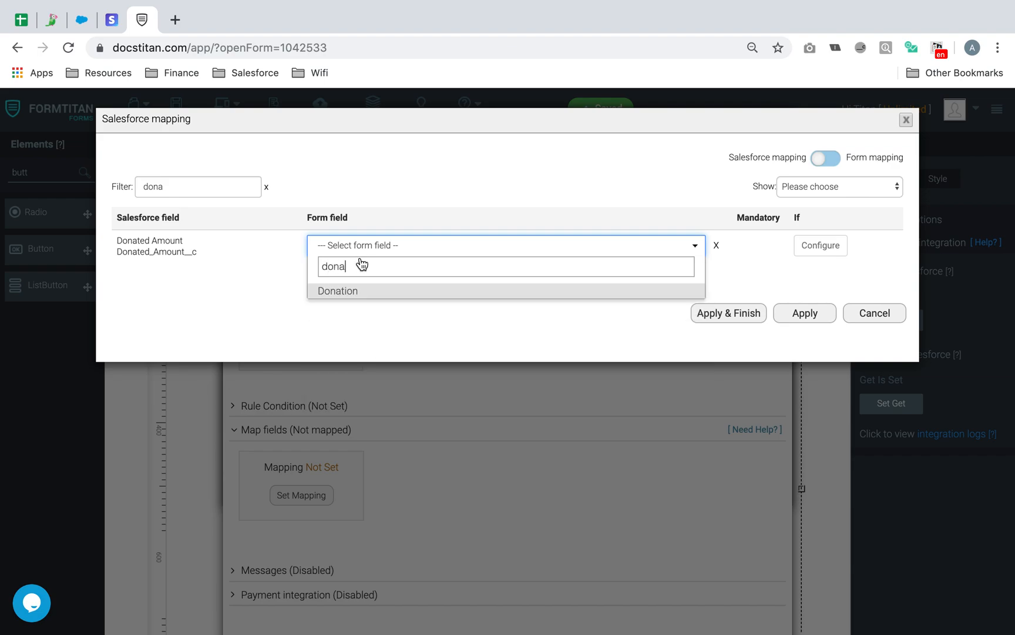
pyautogui.click(346, 292)
# - Filter the Salesforce field list for 'cus'
pyautogui.moveTo(193, 188); pyautogui.dragTo(122, 185)
pyautogui.press('BackSpace')
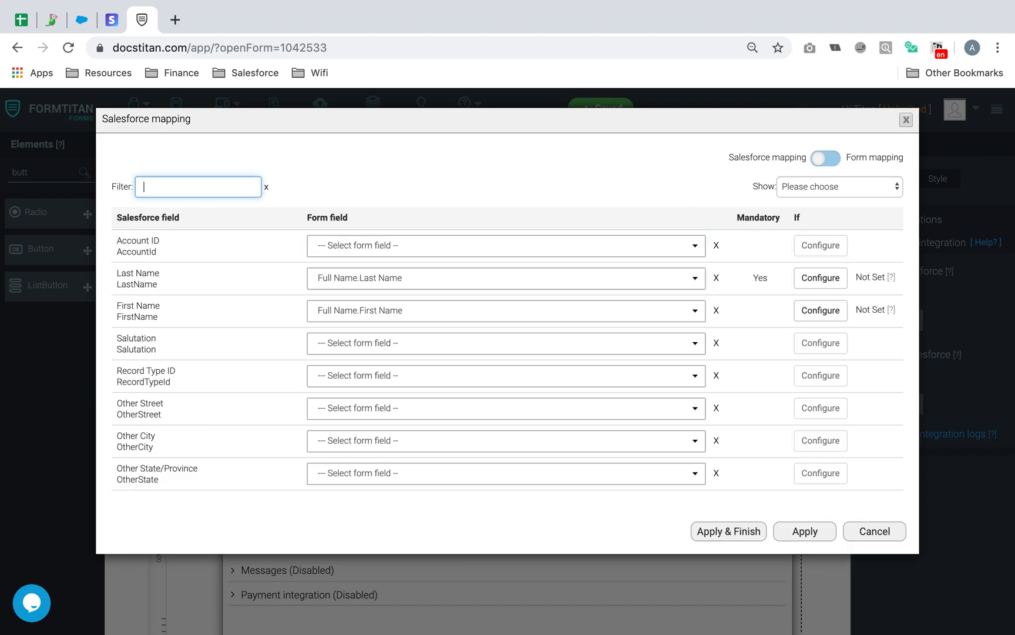
pyautogui.write('cus')
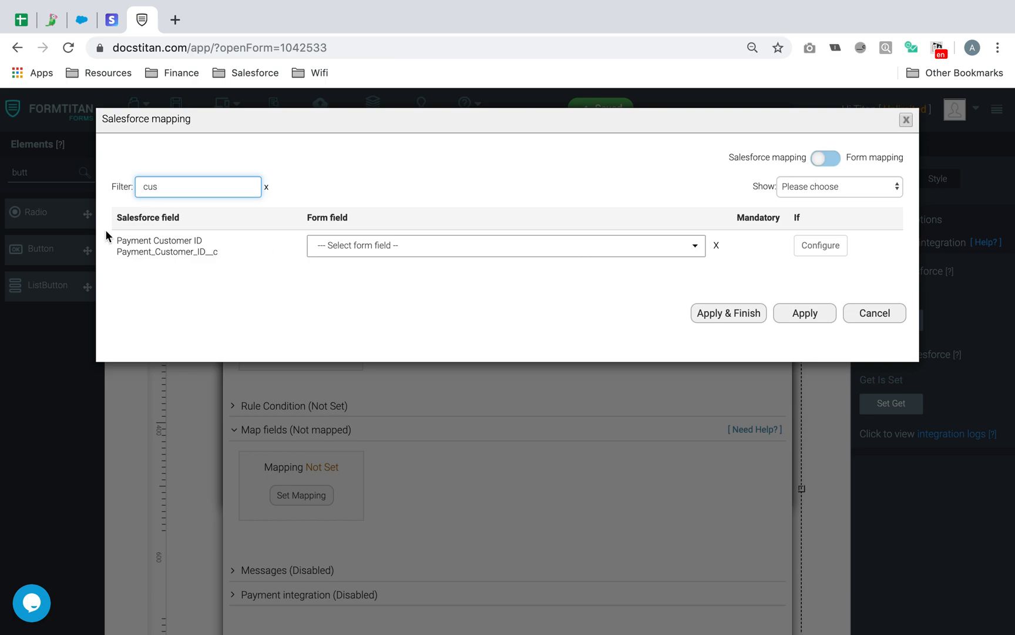
# - Map Payment Customer ID to Submissions Header Payment Params 'customer'
pyautogui.moveTo(117, 239); pyautogui.dragTo(222, 251)
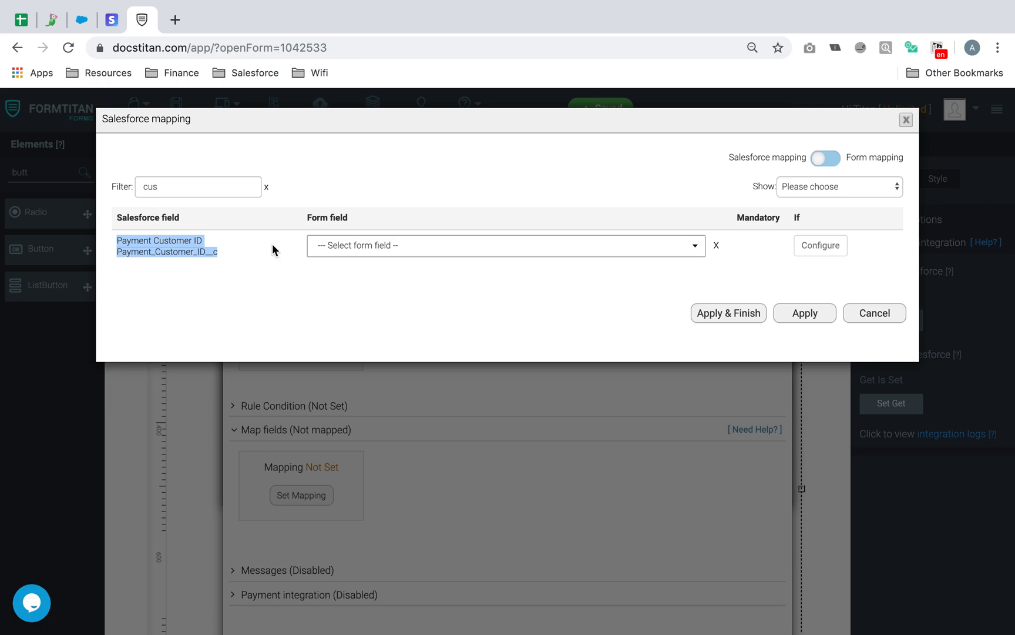
pyautogui.click(346, 250)
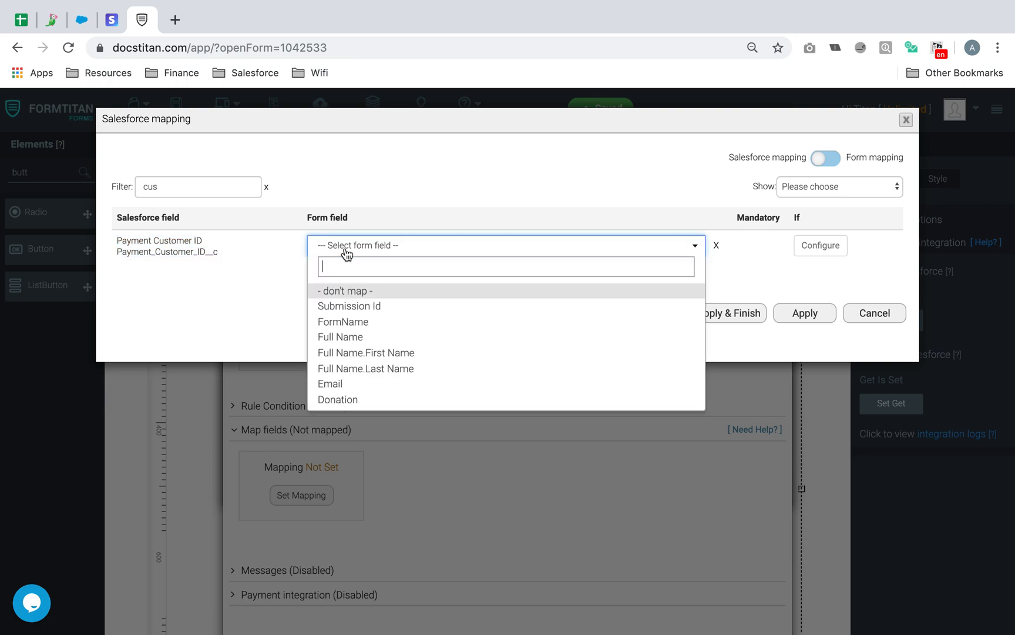
pyautogui.scroll(-6, 376, 363)
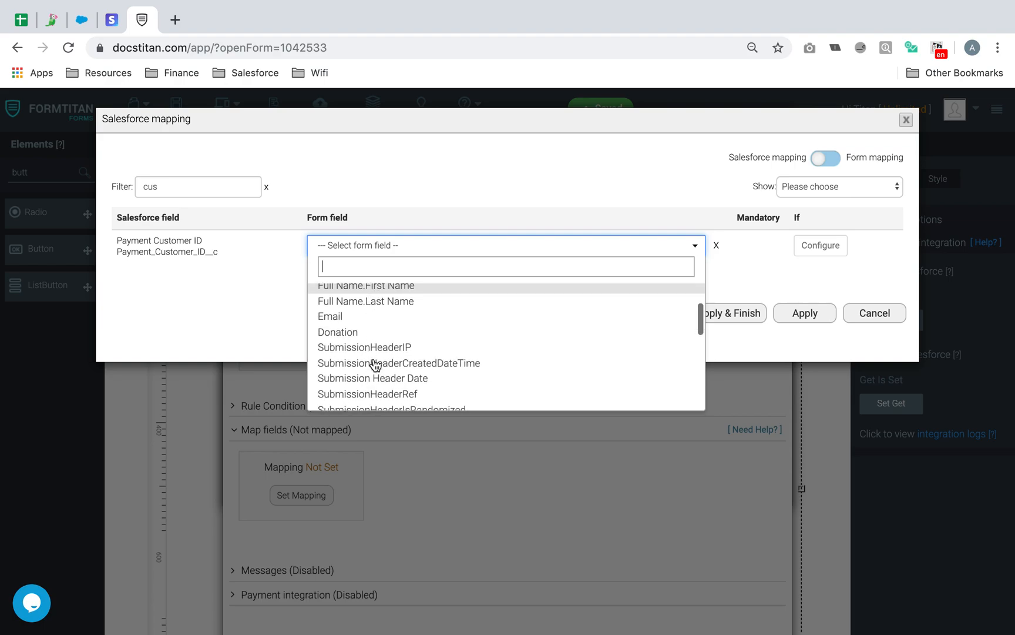
pyautogui.scroll(-2, 376, 364)
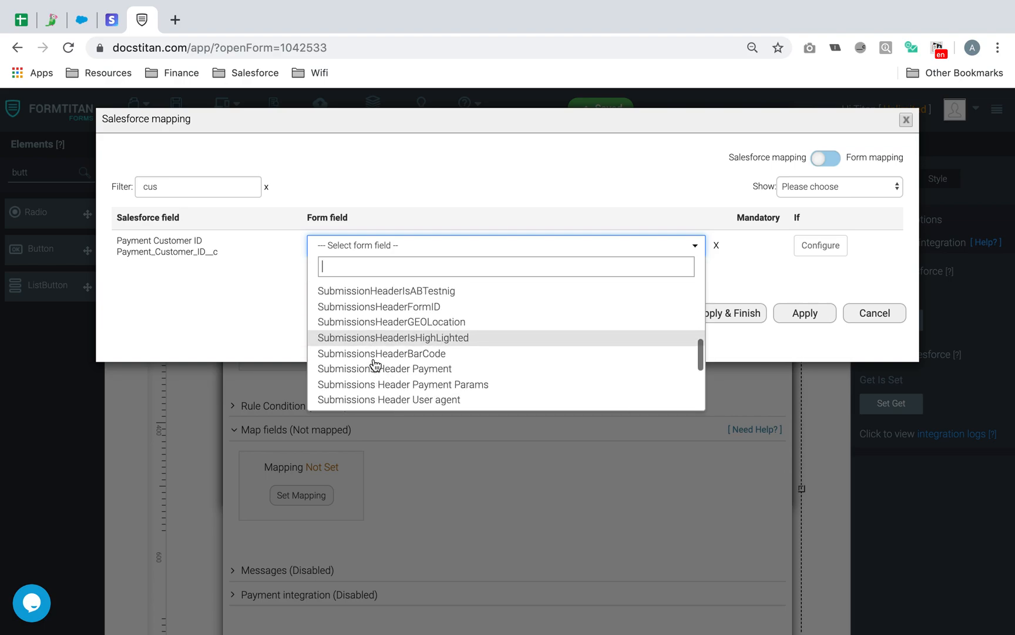
pyautogui.click(399, 370)
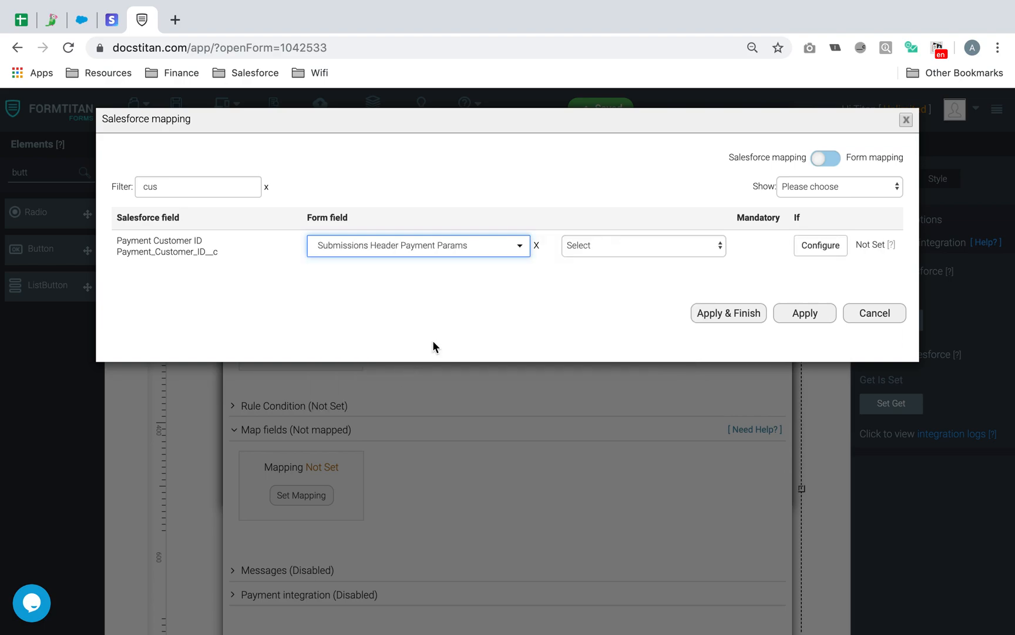
pyautogui.click(601, 245)
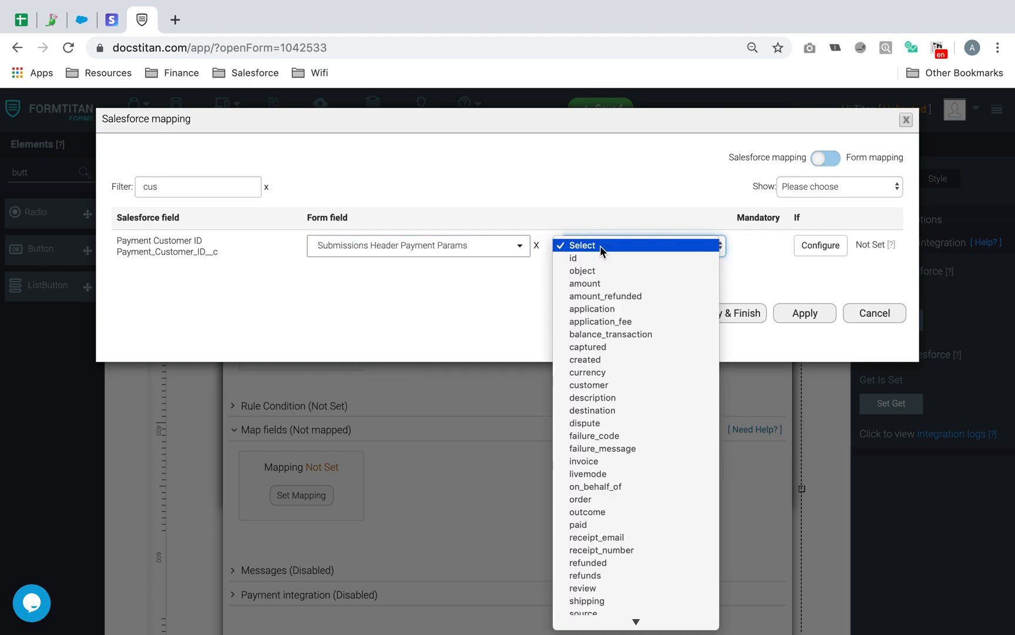
pyautogui.click(590, 385)
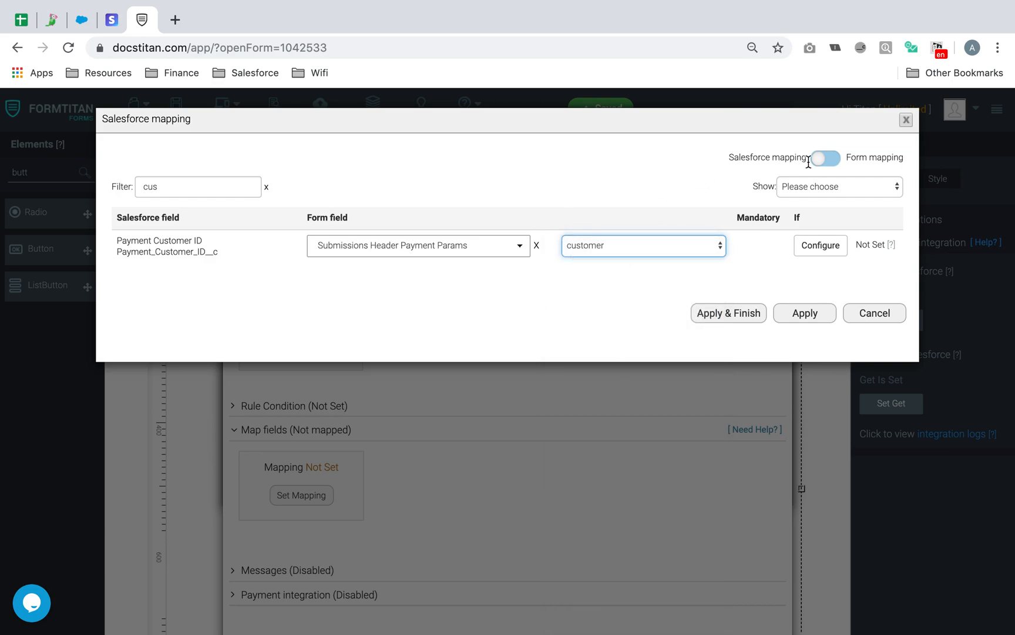
# - Show only the mapped fields to check them, then Apply & Finish the mapping
pyautogui.click(833, 186)
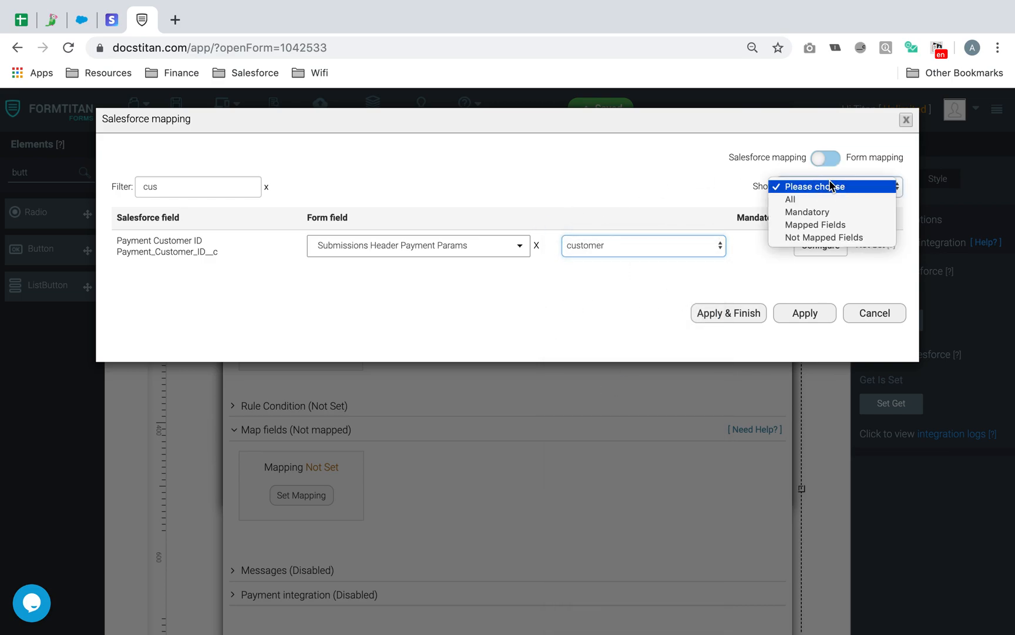
pyautogui.click(265, 188)
pyautogui.click(266, 187)
pyautogui.click(858, 187)
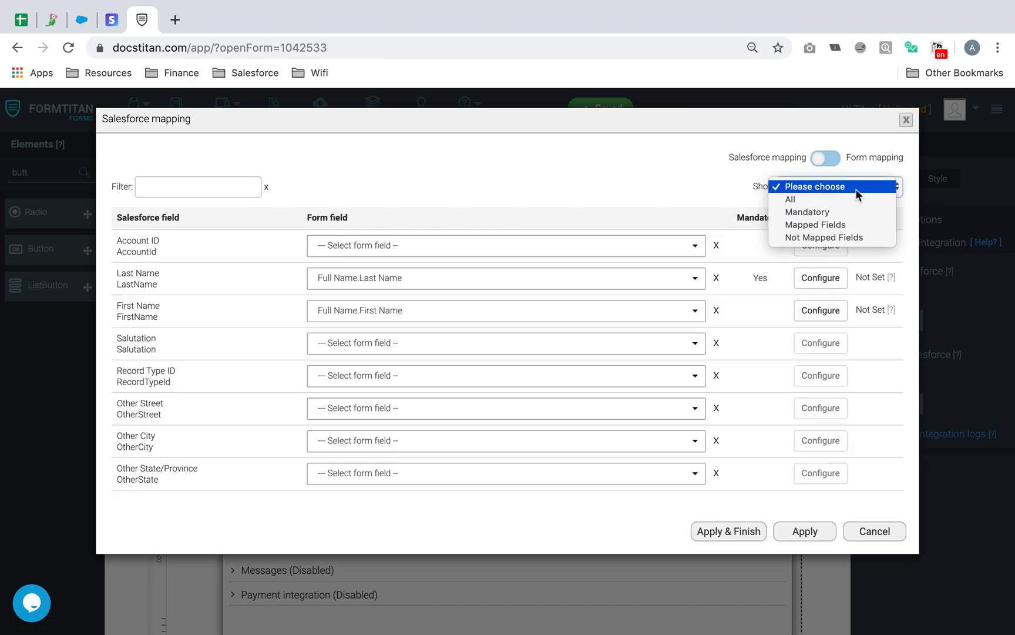
pyautogui.click(841, 222)
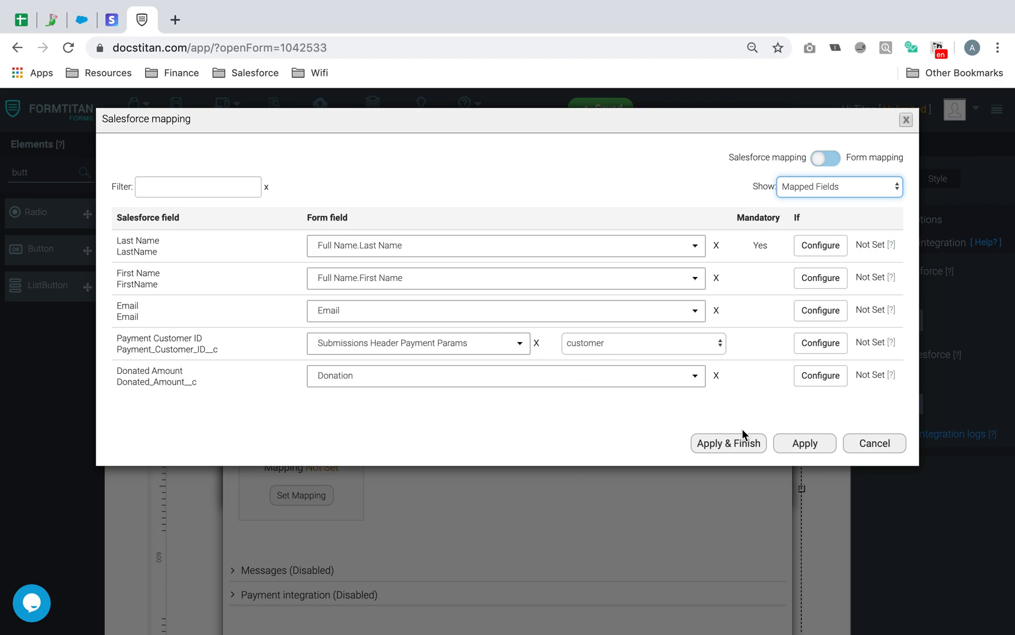
pyautogui.click(739, 445)
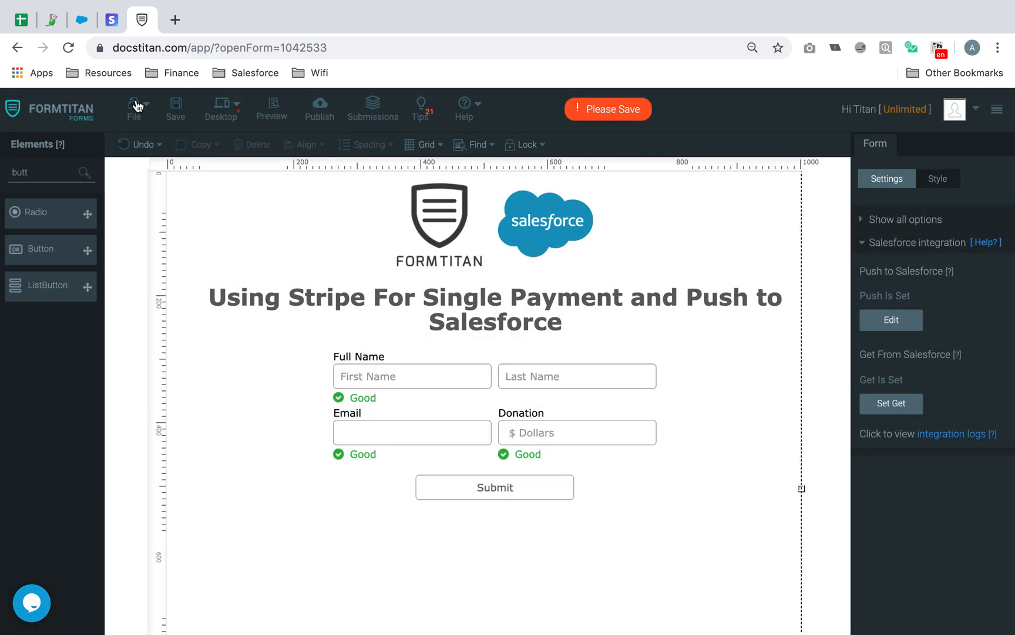
# - Tick 'Use for payment integration' on the Contact push object, apply, finish, and save the form
pyautogui.click(171, 110)
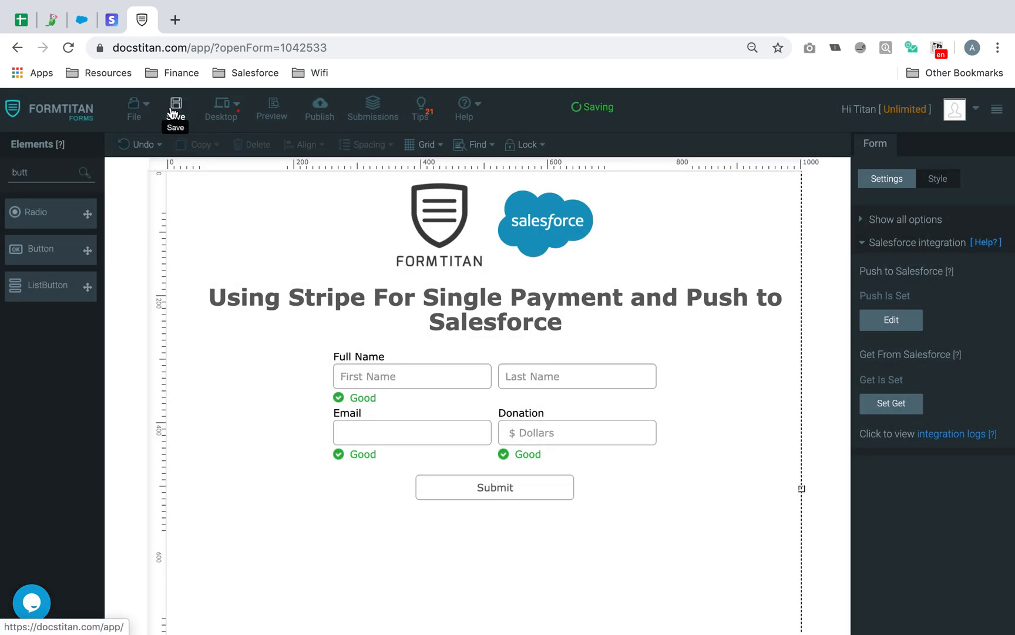
pyautogui.click(891, 319)
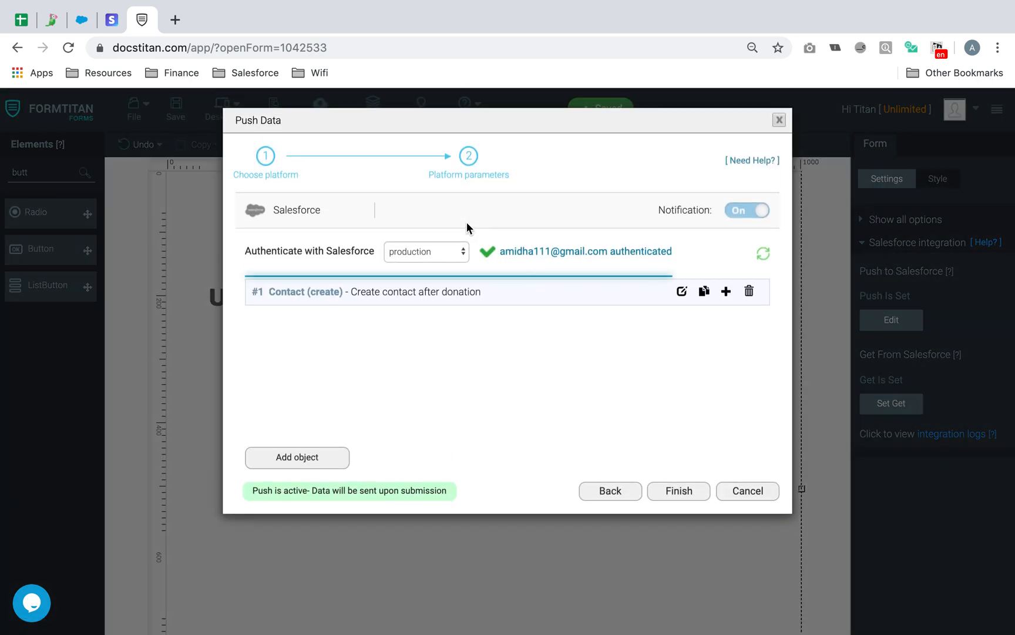
pyautogui.click(681, 291)
pyautogui.click(288, 329)
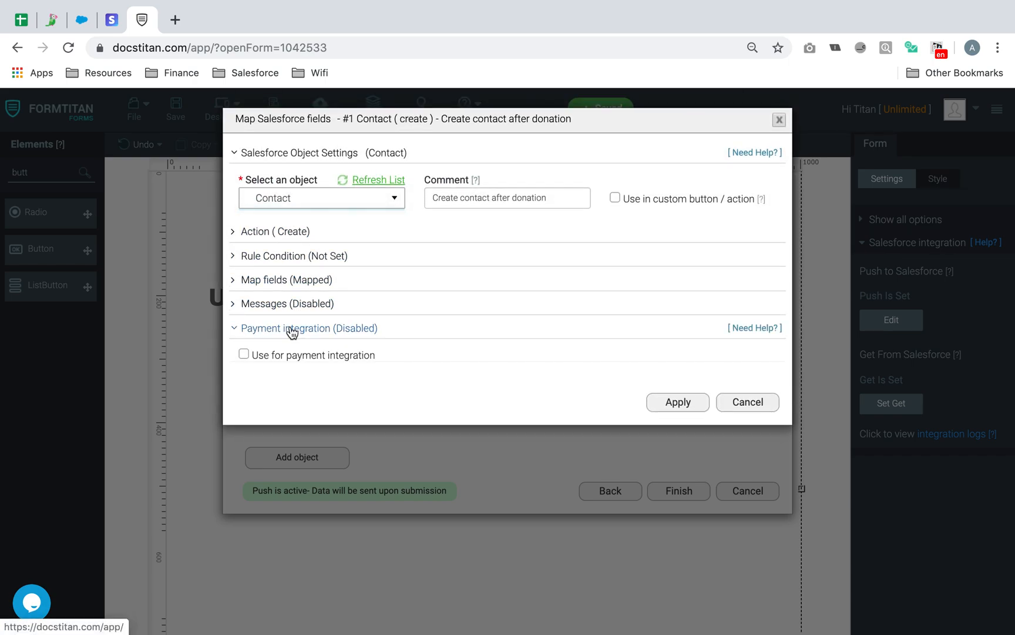
pyautogui.click(243, 355)
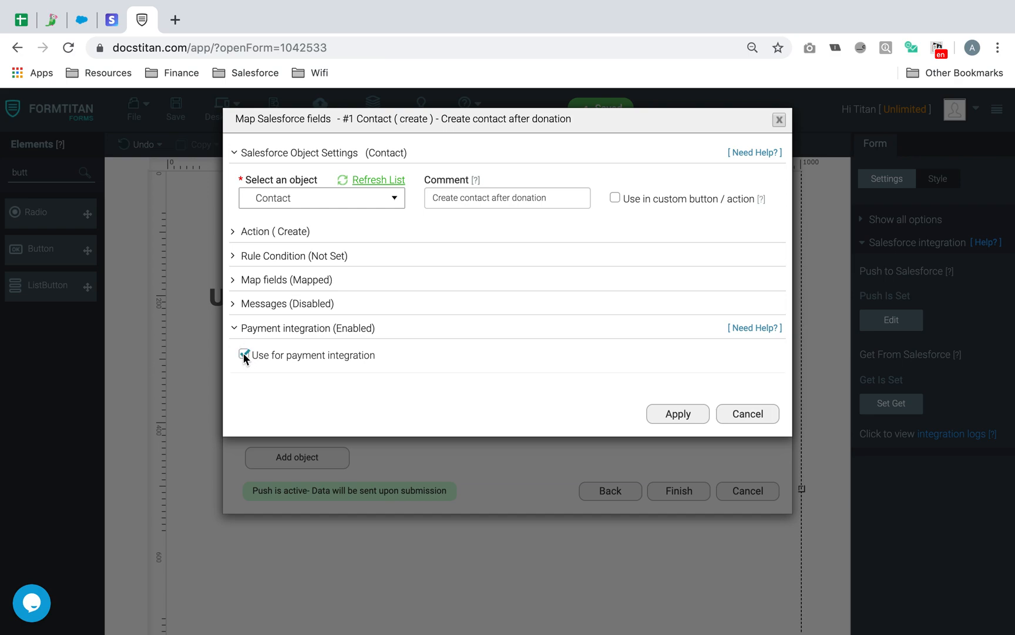
pyautogui.click(660, 415)
pyautogui.click(688, 488)
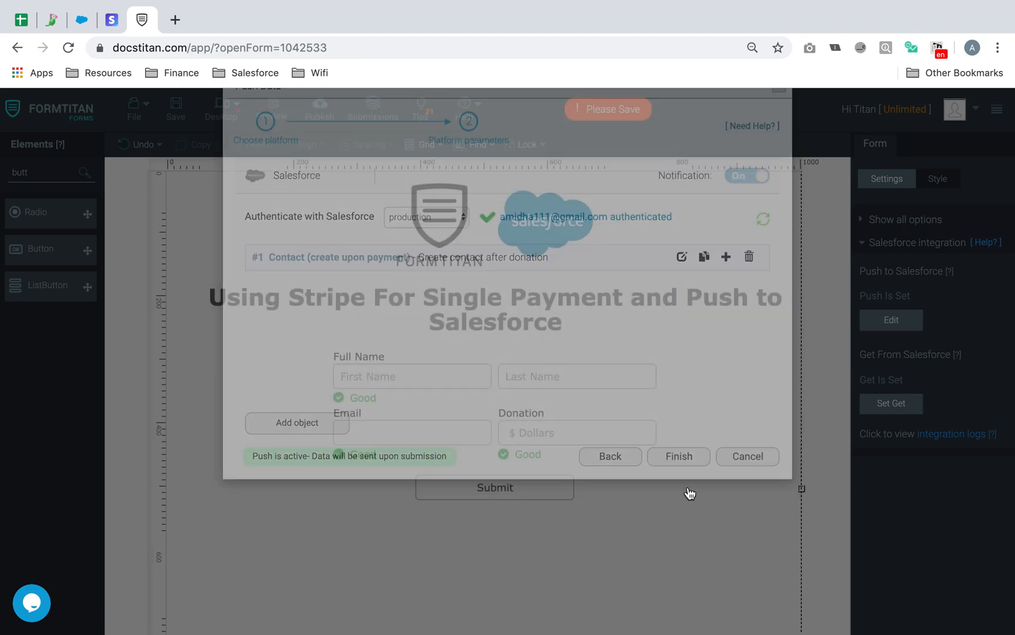
pyautogui.click(174, 106)
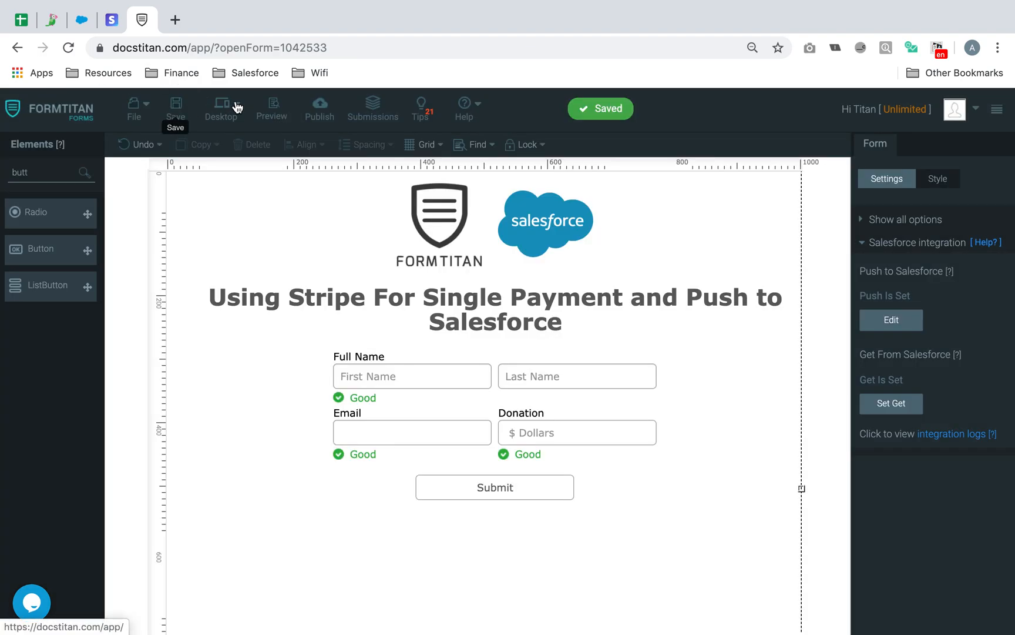
# - Preview the form and enter a test first name, last name and e-mail address
pyautogui.click(286, 105)
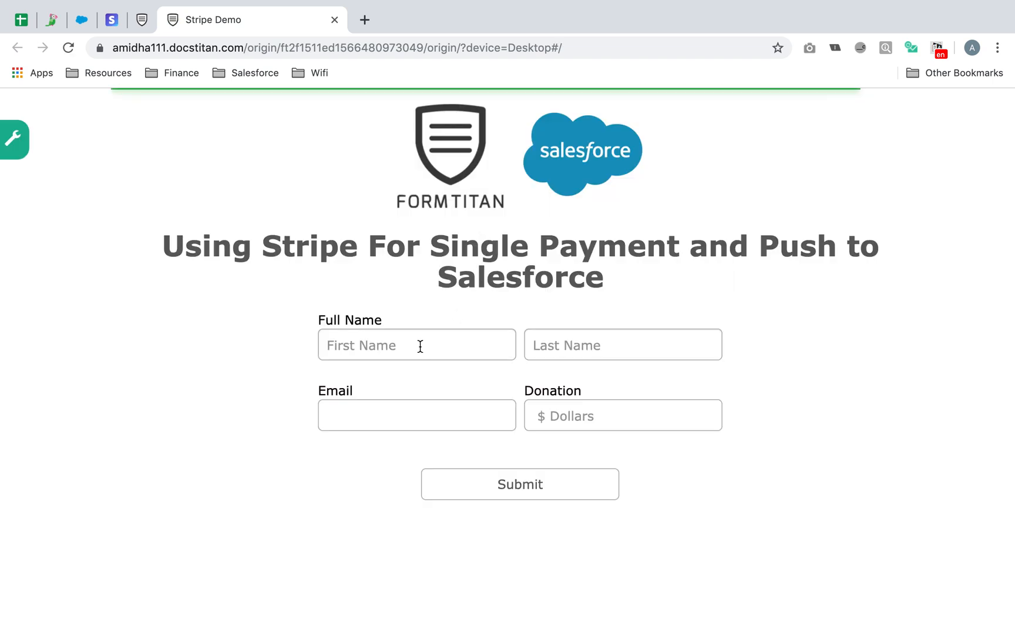
pyautogui.click(421, 344)
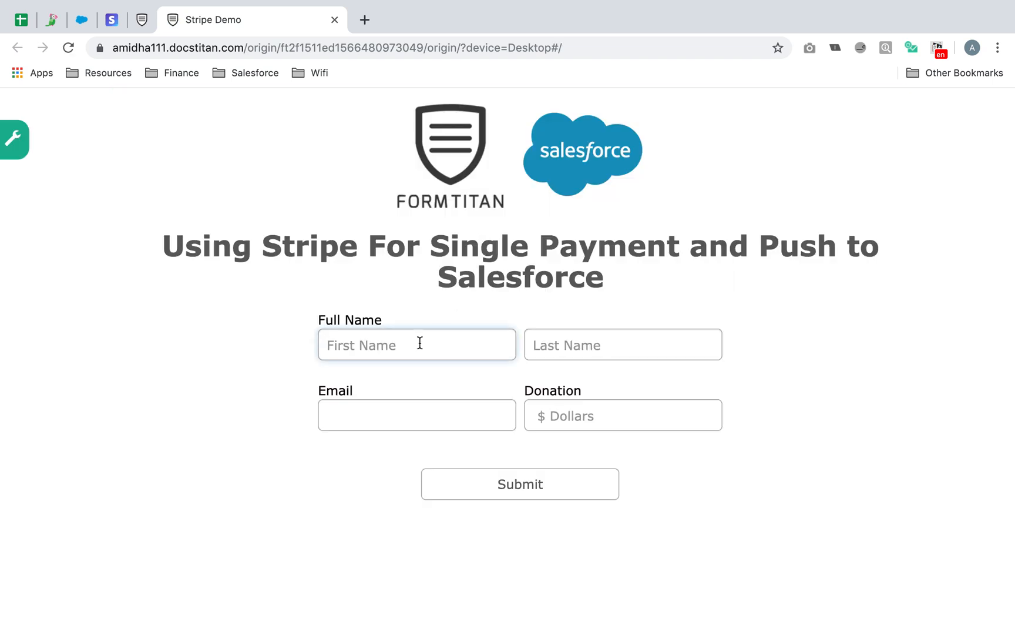
pyautogui.write('Donation')
pyautogui.press('Tab')
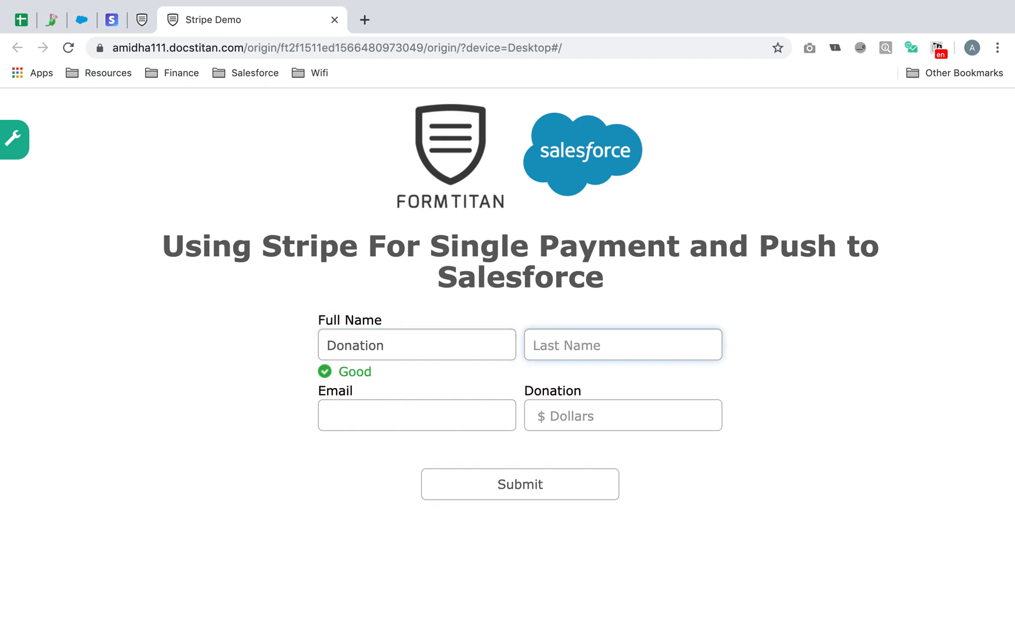
pyautogui.write('Demo Stripe')
pyautogui.click(370, 412)
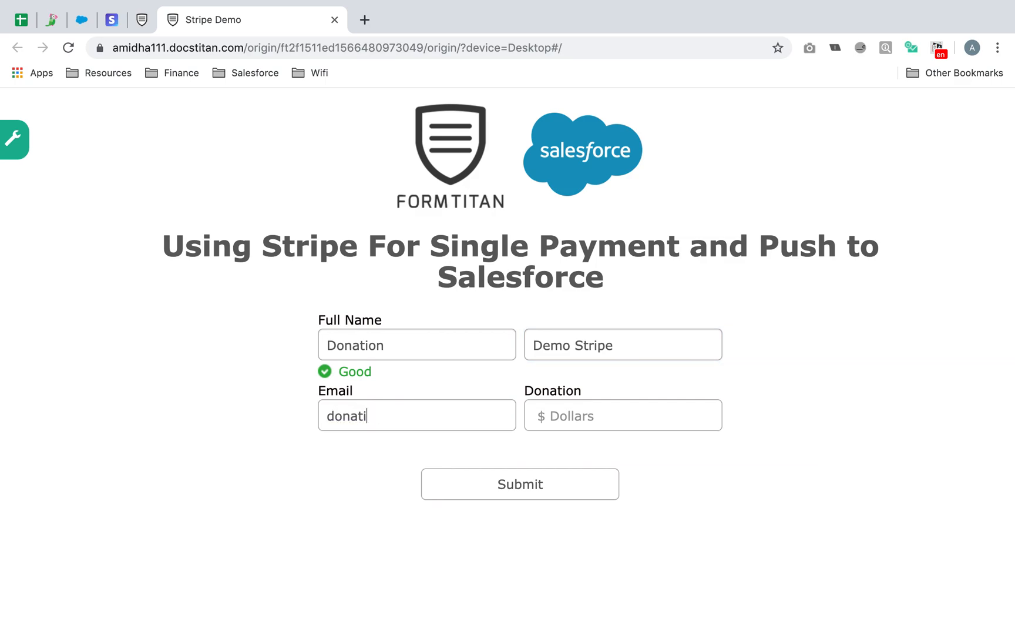
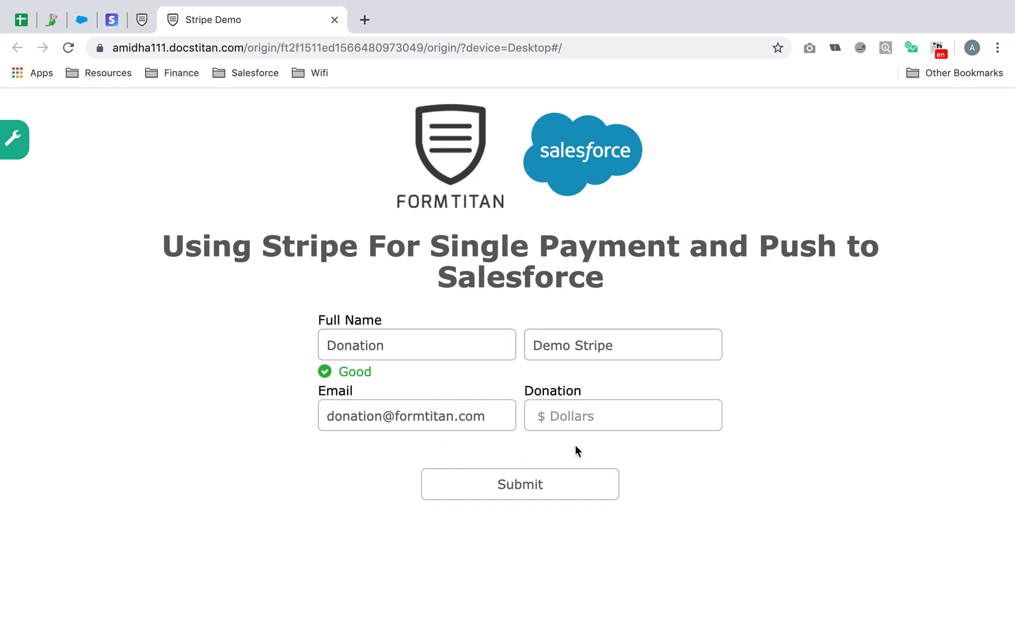
pyautogui.click(604, 419)
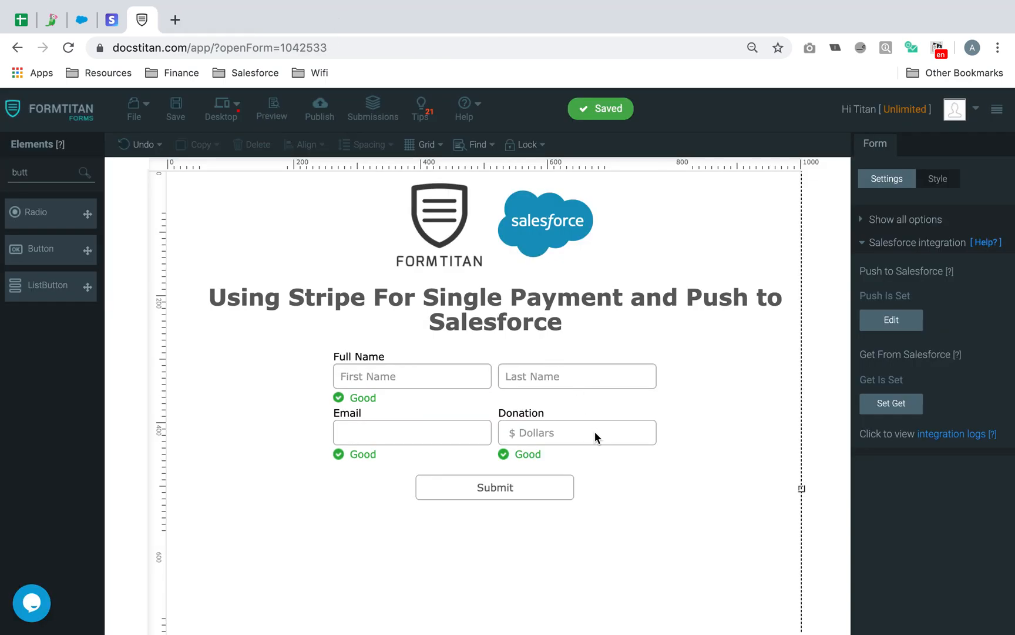
# - Set the Donation field's Currency Format to £ Pounds Sterling and save the form
pyautogui.click(596, 434)
pyautogui.click(920, 350)
pyautogui.click(911, 450)
pyautogui.click(176, 109)
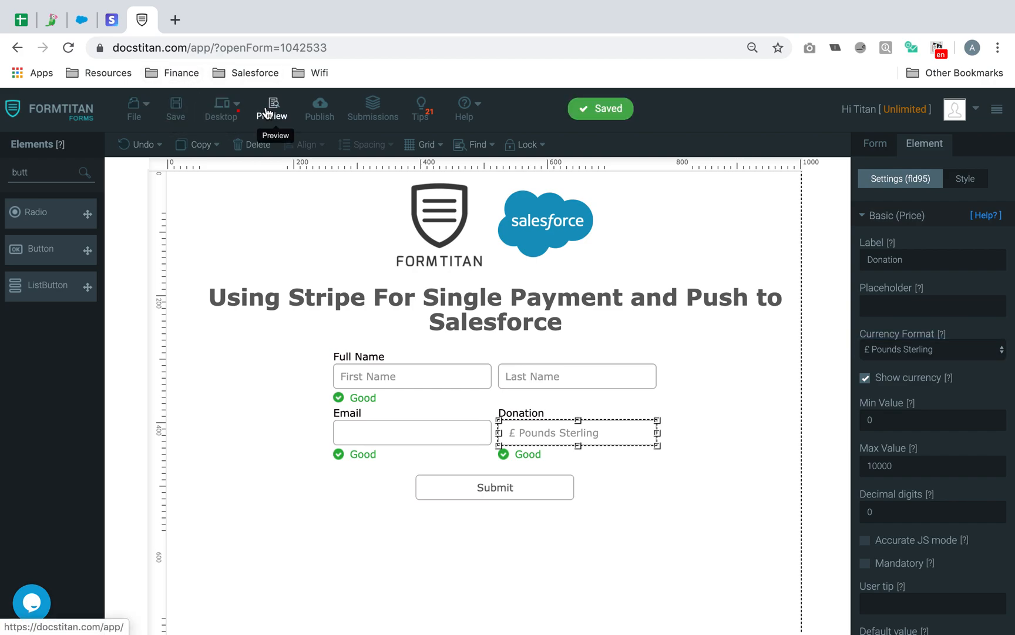
# - Preview the form and fill in test name, e-mail and a 19.99 donation
pyautogui.click(272, 109)
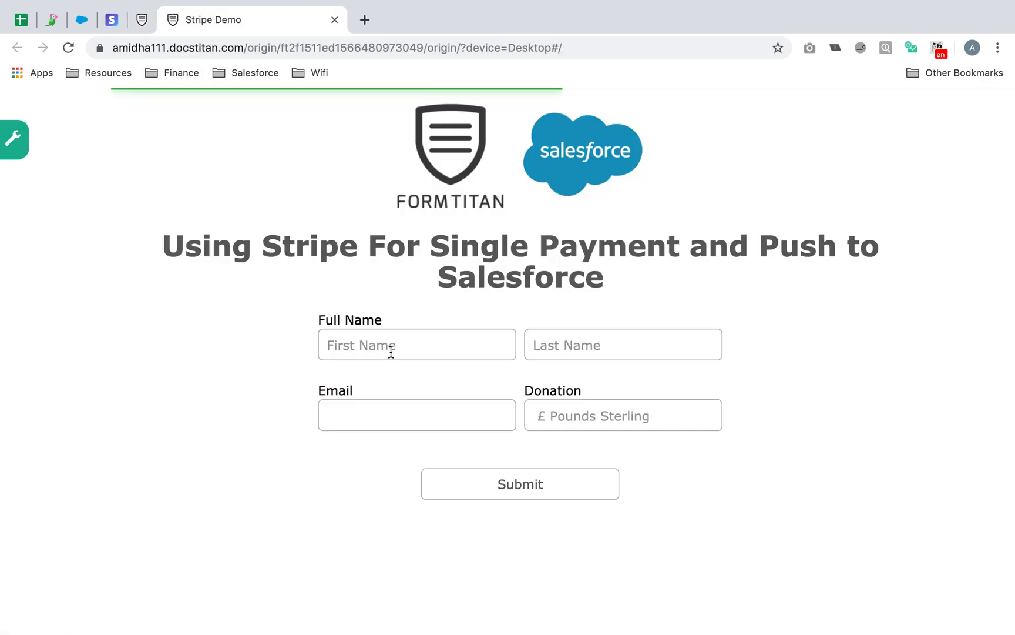
pyautogui.click(399, 339)
pyautogui.write('Donation')
pyautogui.press('Tab')
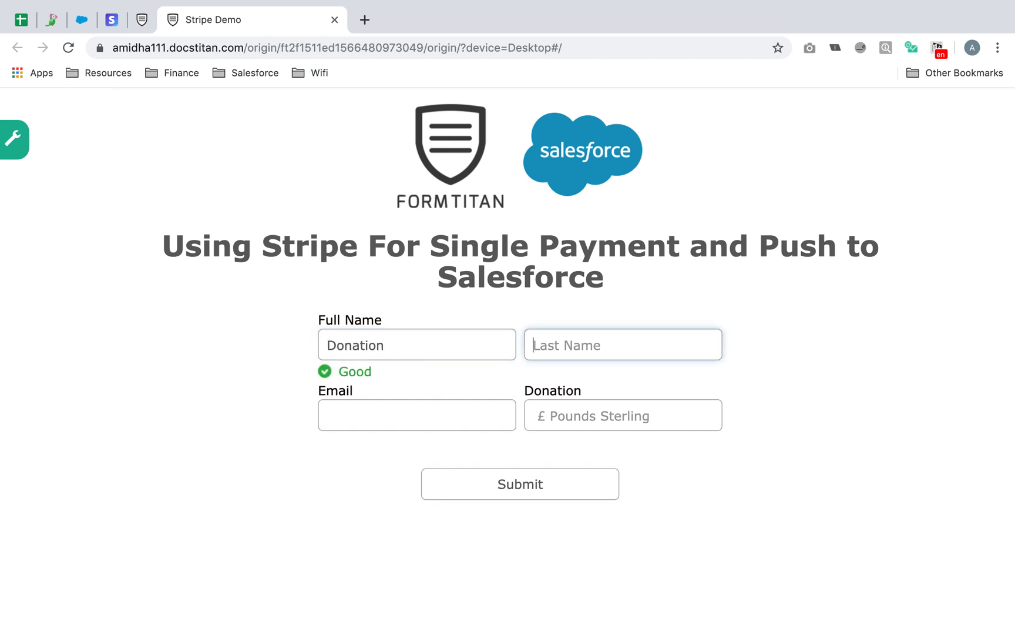
pyautogui.write('Demo')
pyautogui.click(356, 401)
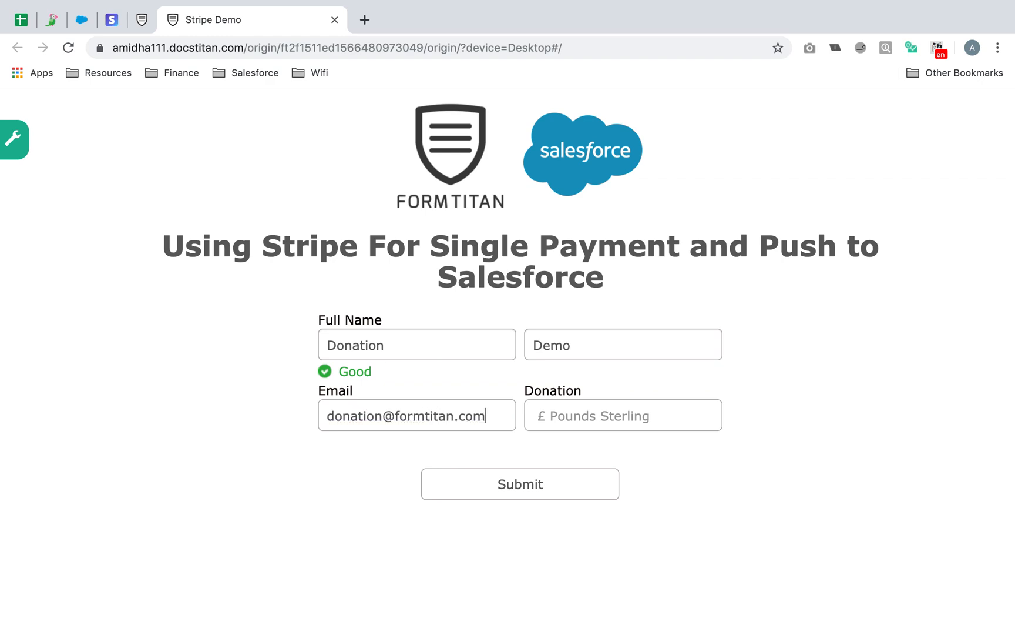
pyautogui.click(630, 423)
pyautogui.write('19.99')
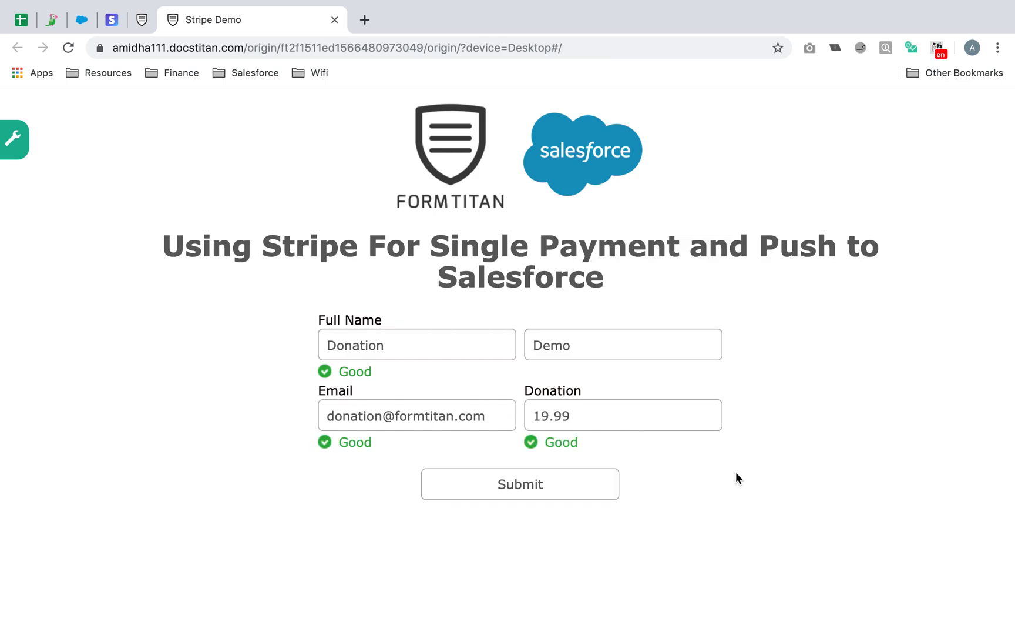
# - Submit the form and enter the billing e-mail in the Stripe payment dialog
pyautogui.click(549, 477)
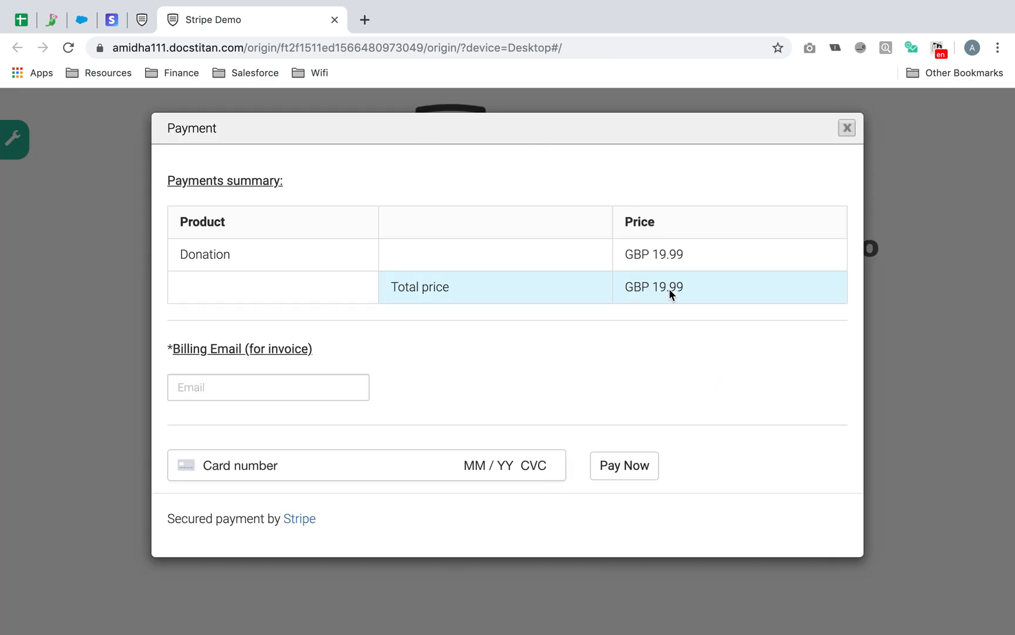
pyautogui.click(315, 392)
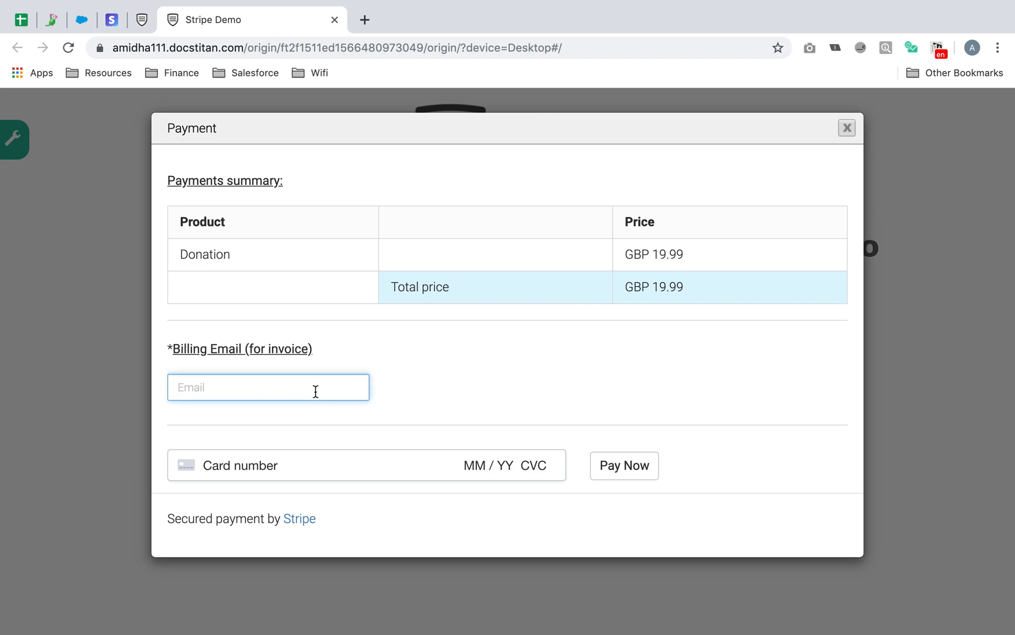
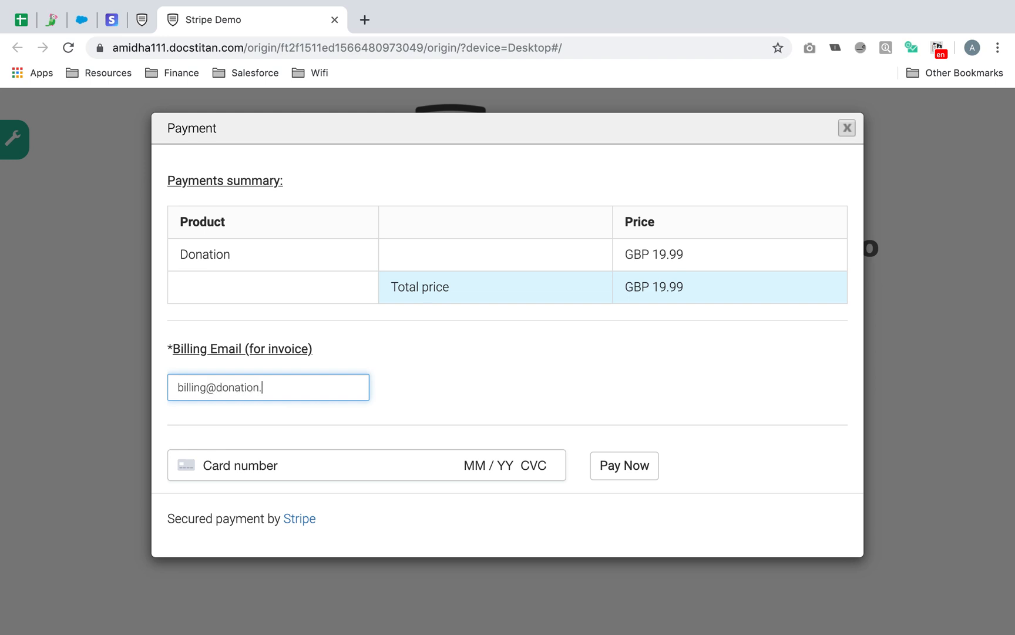
# - Enter the 4242 test Visa card with expiry, CVC and ZIP, and pay the £19.99 donation
pyautogui.click(342, 465)
pyautogui.write('4141414')
pyautogui.press('BackSpace')
pyautogui.press('BackSpace')
pyautogui.press('BackSpace')
pyautogui.press('BackSpace')
pyautogui.press('BackSpace')
pyautogui.press('BackSpace')
pyautogui.press('BackSpace')
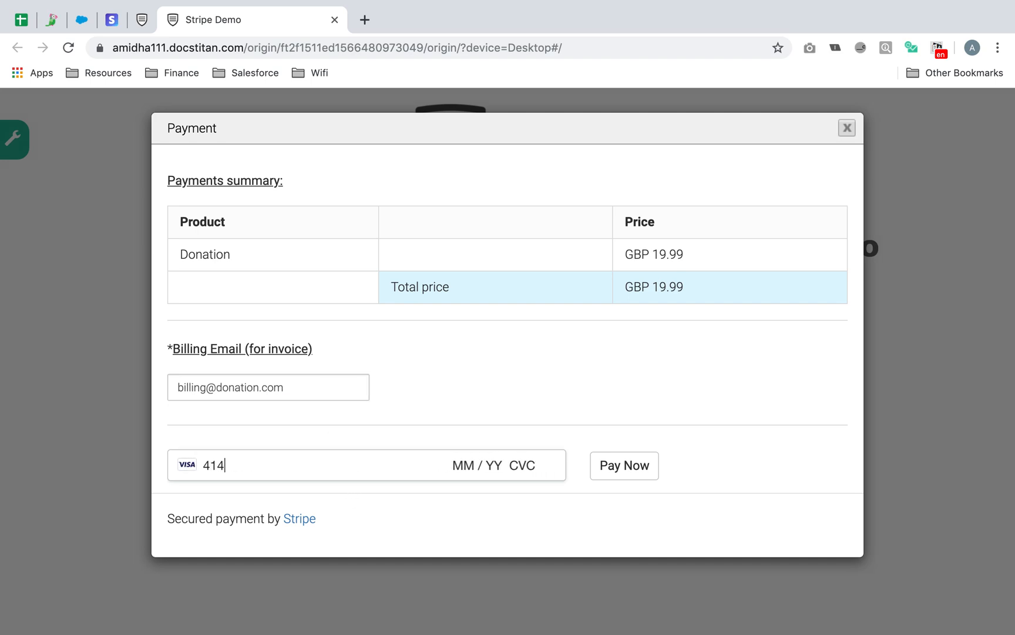
pyautogui.write('4242 4242 4242 4424 02')
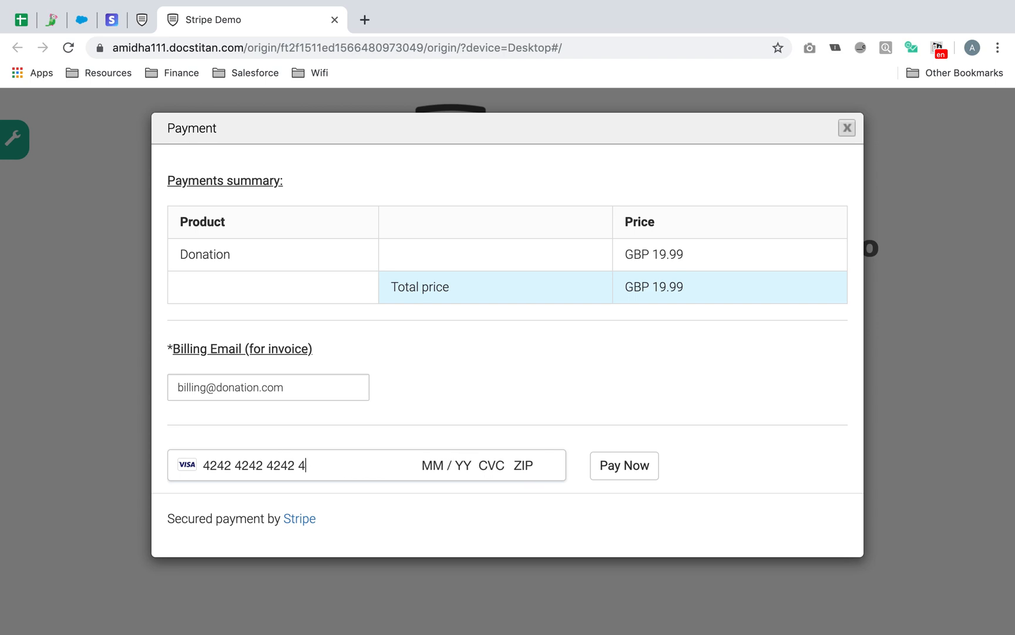
pyautogui.click(353, 470)
pyautogui.press('BackSpace')
pyautogui.press('BackSpace')
pyautogui.press('BackSpace')
pyautogui.press('BackSpace')
pyautogui.write('4242 02 / 42 123 45')
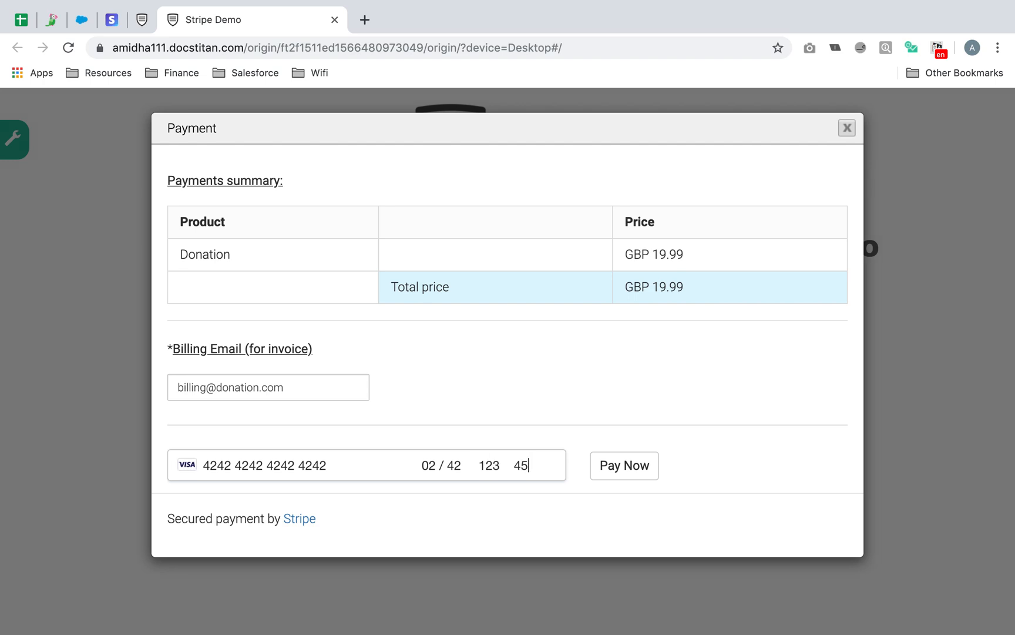
pyautogui.press('BackSpace')
pyautogui.write('12')
pyautogui.click(650, 472)
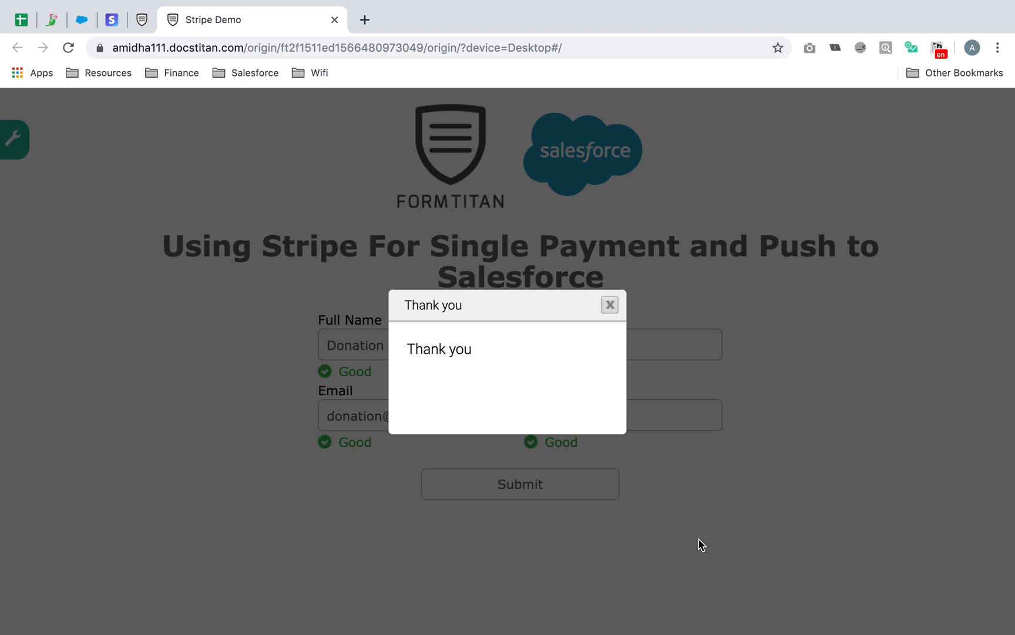
pyautogui.click(111, 24)
# - Show the Stripe payments list, refreshed so it includes the new charge
pyautogui.click(74, 208)
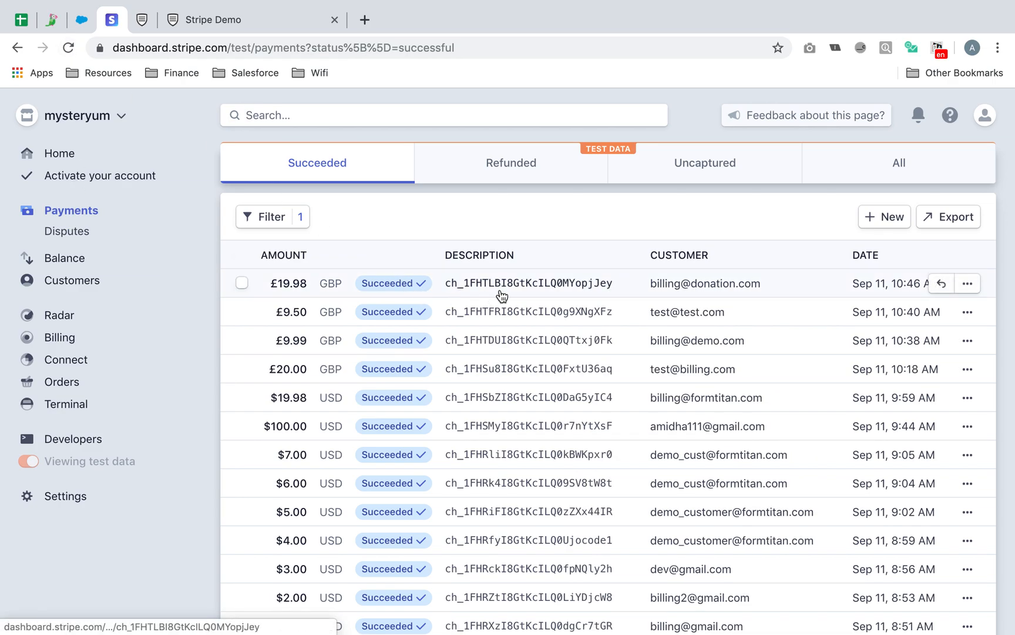
pyautogui.moveTo(495, 3)
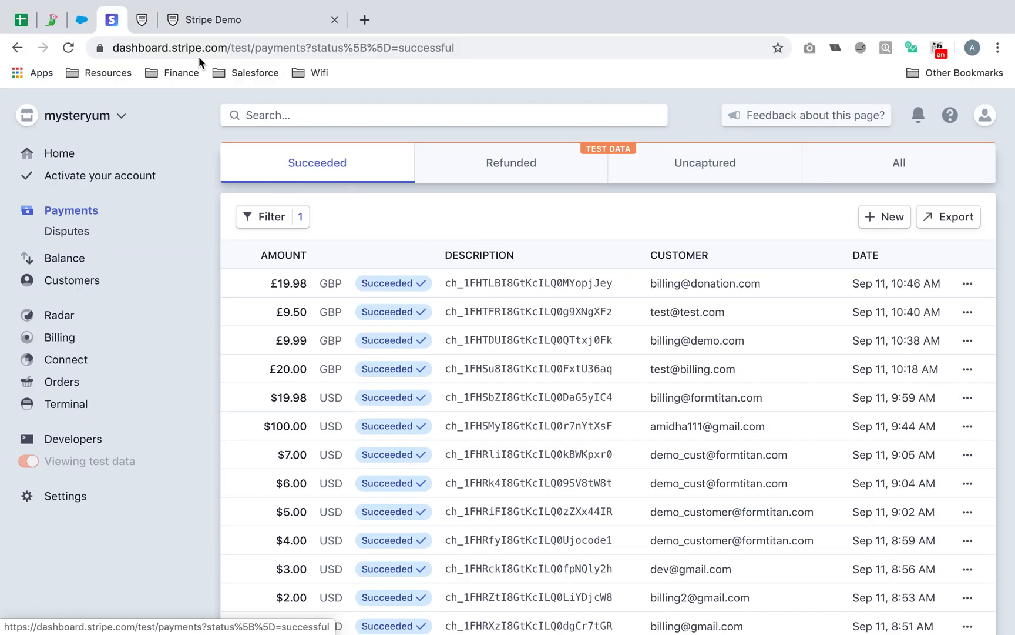
pyautogui.click(70, 50)
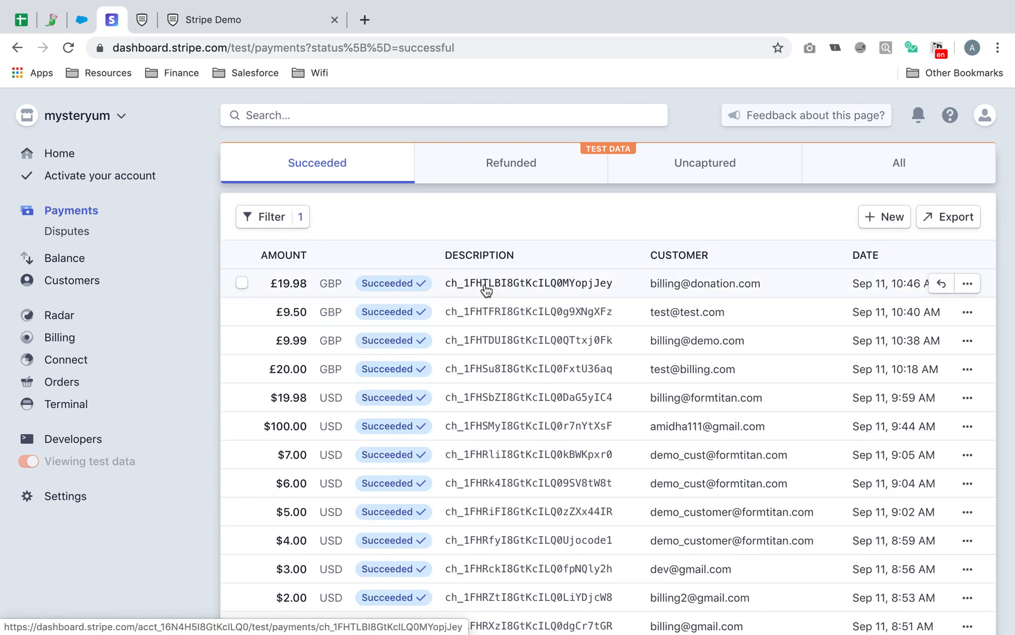
# - Open the newest £19.98 GBP payment: Succeeded, converted to $24.19 with $23.19 net
pyautogui.click(483, 288)
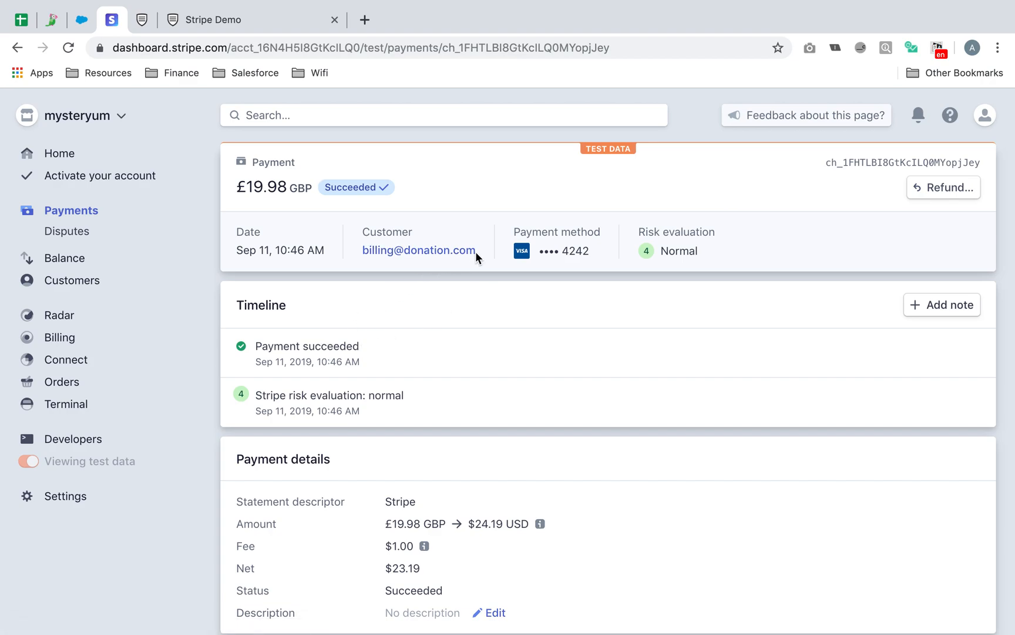
pyautogui.scroll(-3, 475, 251)
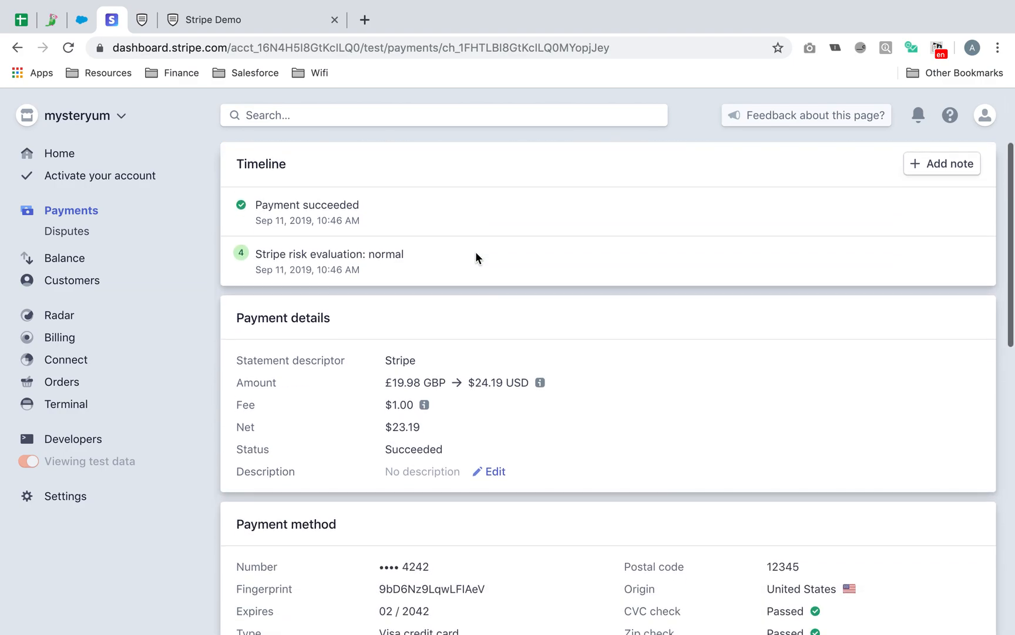
pyautogui.scroll(3, 475, 252)
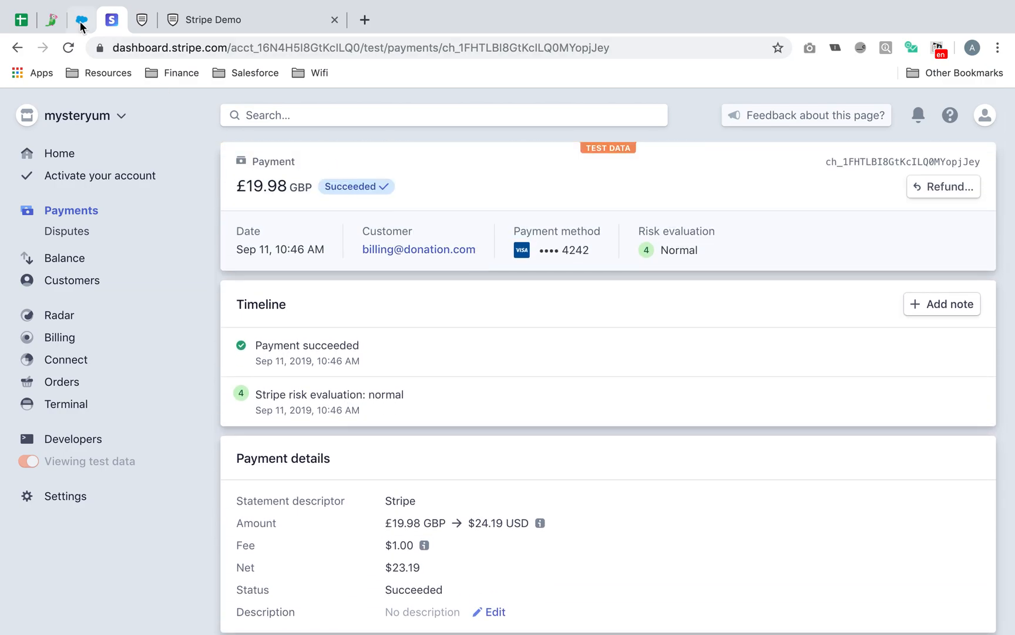
pyautogui.click(81, 22)
# - Open the newly created donor contact and scroll to its Donation Details
pyautogui.click(182, 148)
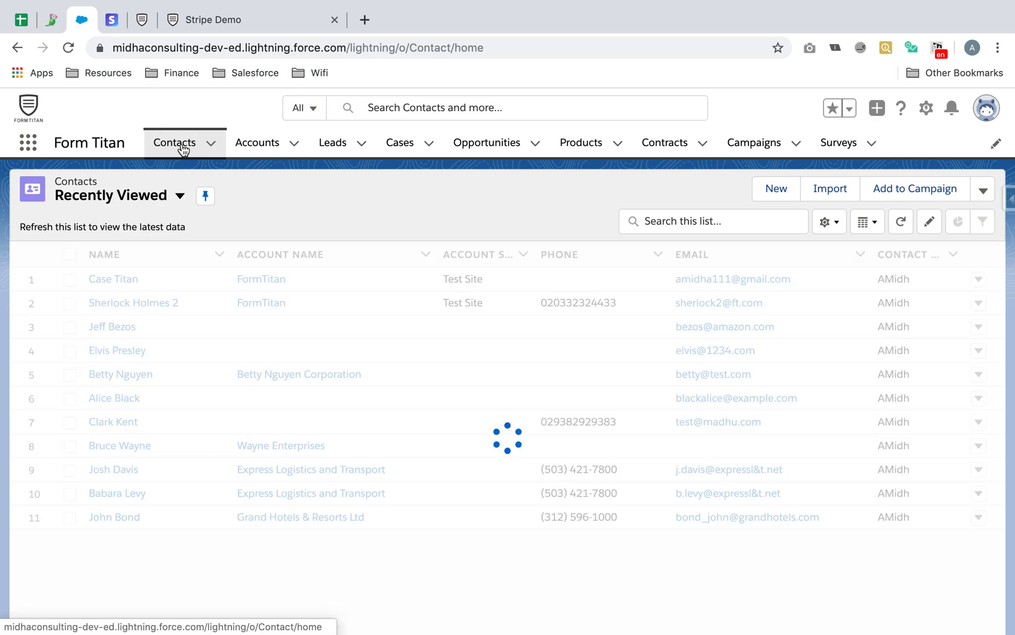
pyautogui.click(124, 287)
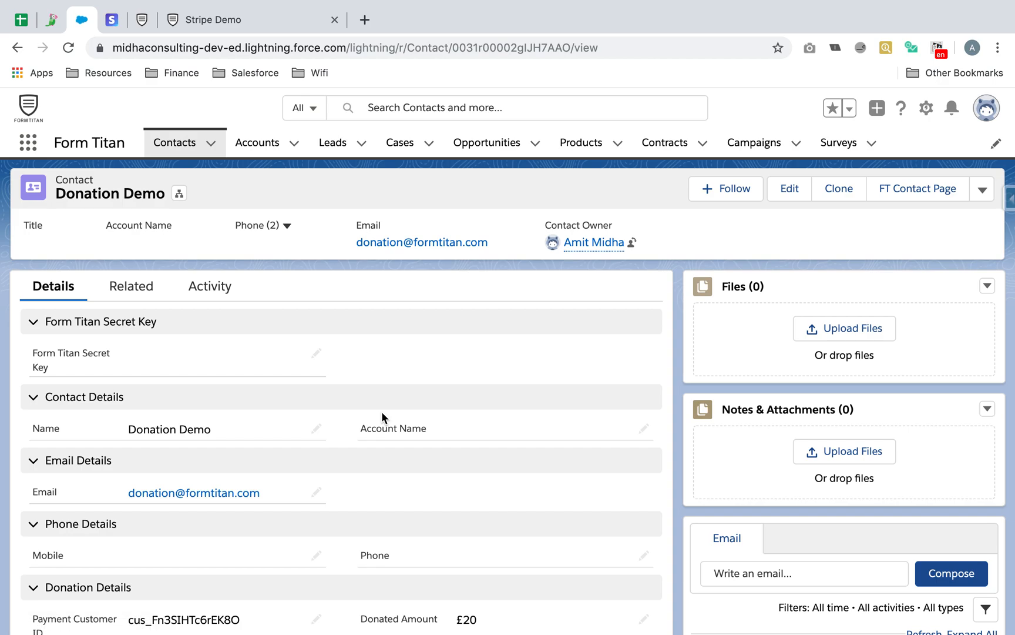
pyautogui.scroll(-3, 384, 419)
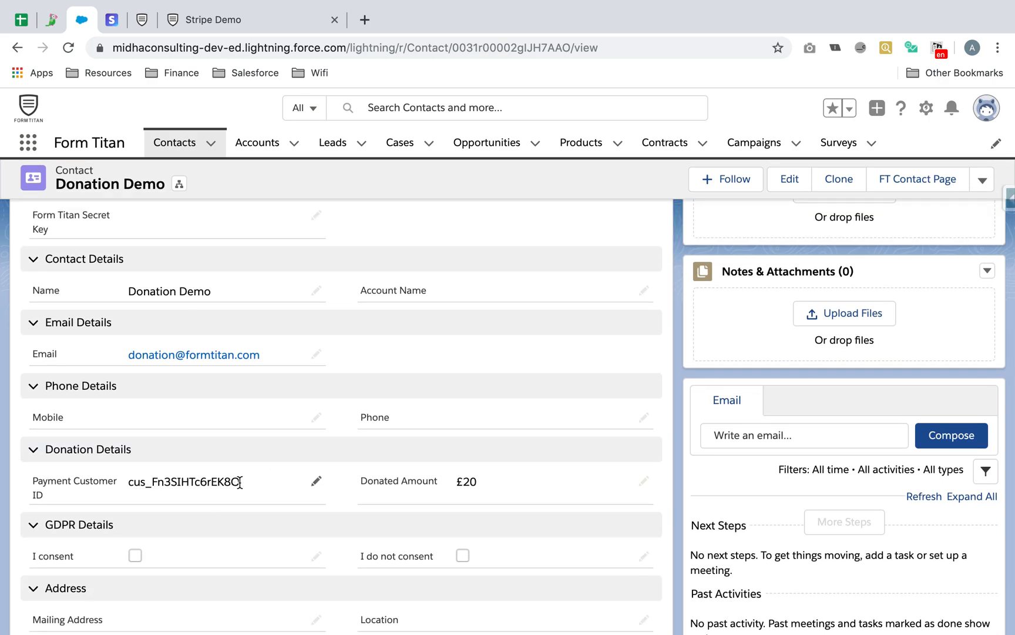
# - Confirm the £20 Donated Amount, then return to the donation form's Thank you page
pyautogui.click(468, 481)
pyautogui.moveTo(469, 481); pyautogui.dragTo(485, 482)
pyautogui.click(513, 471)
pyautogui.scroll(3, 515, 475)
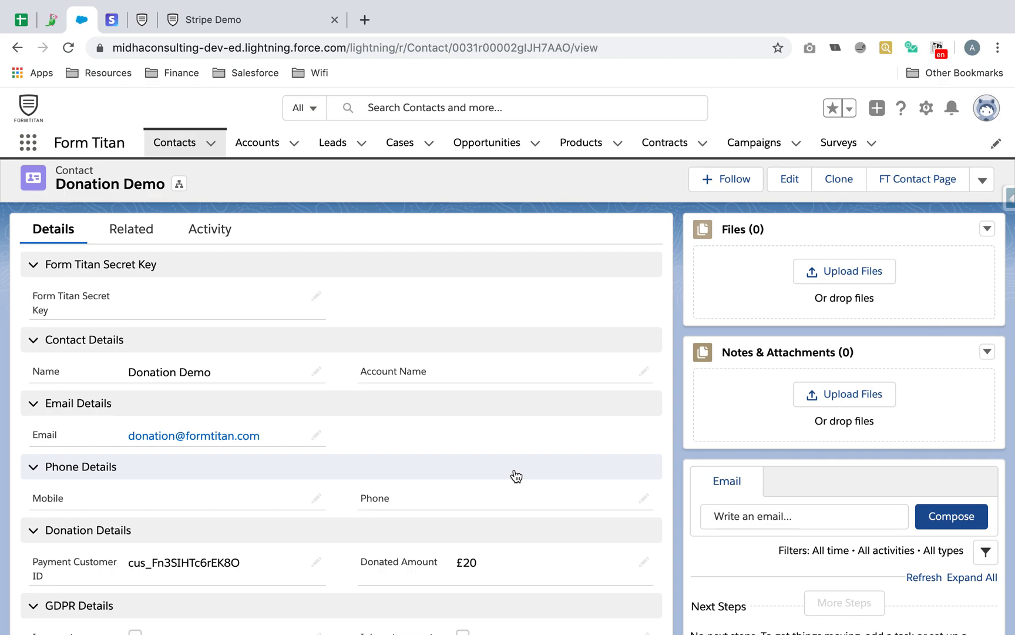
pyautogui.click(228, 21)
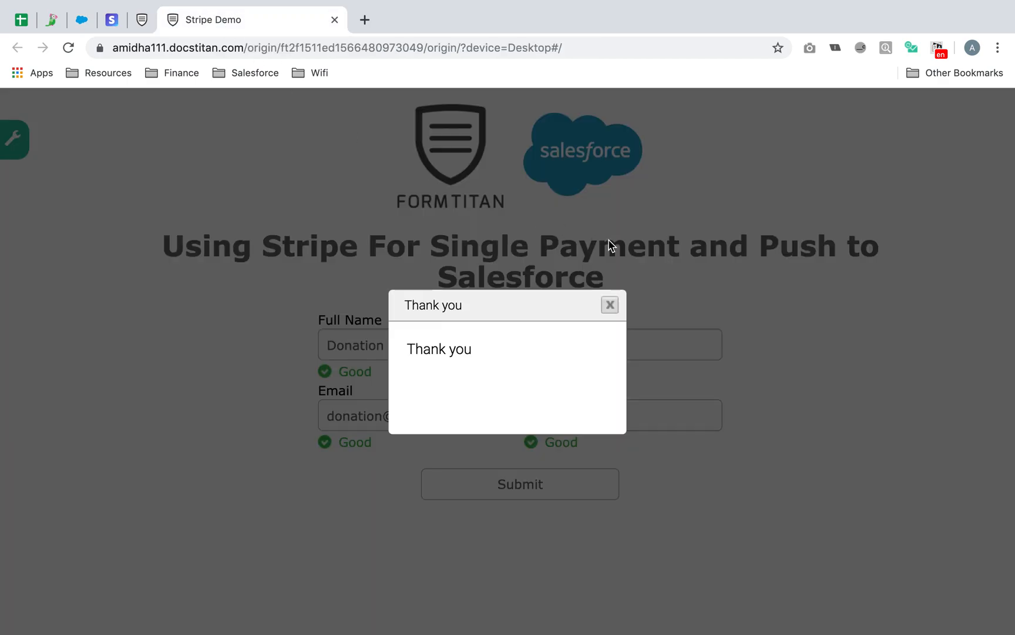